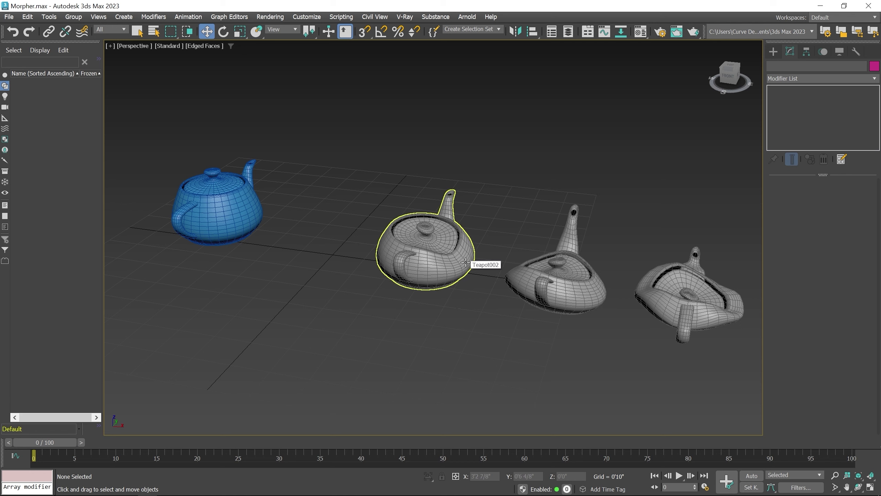
Step: Select Teapot002's lid-top vertex in Vertex mode with Use Soft Selection on
click(444, 244)
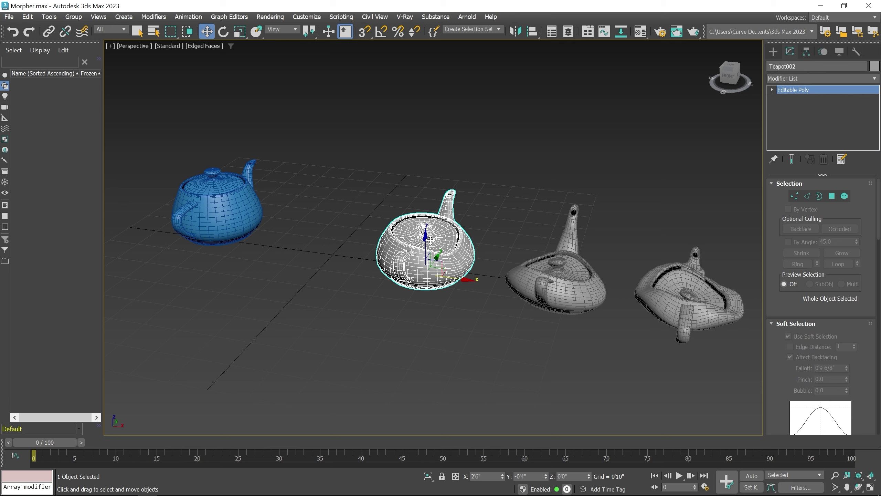
click(795, 196)
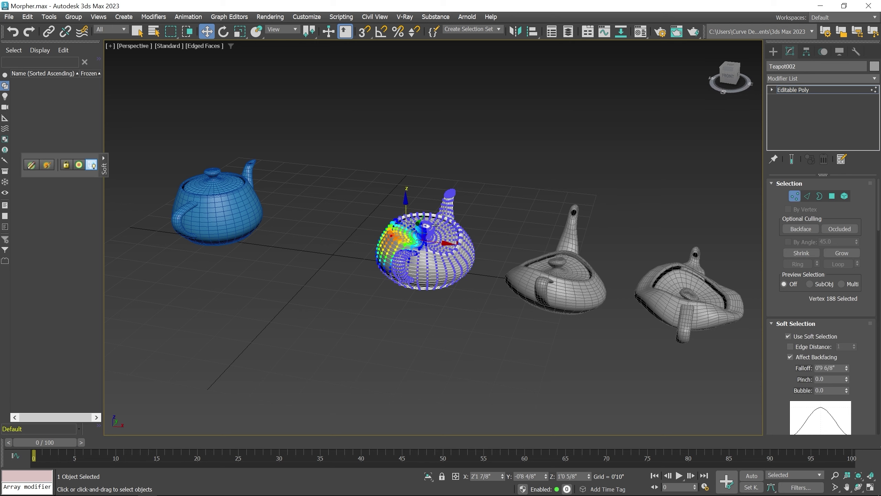
click(425, 226)
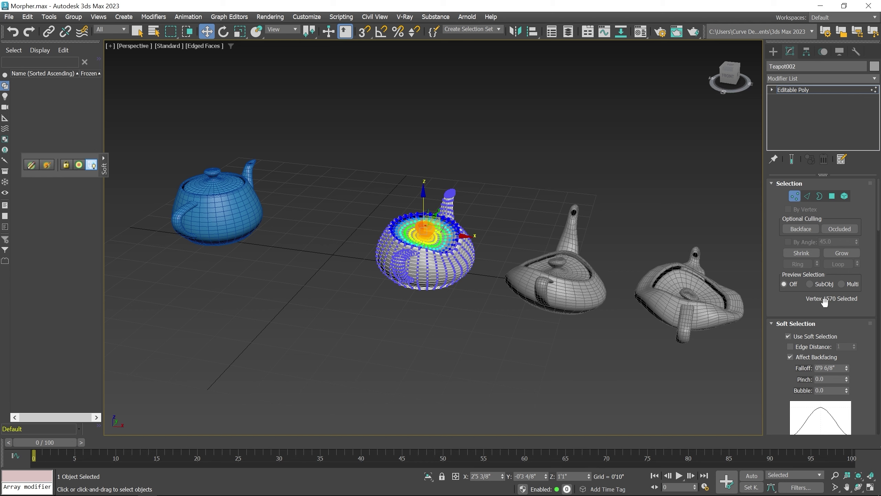
scroll(819, 302, down, 3)
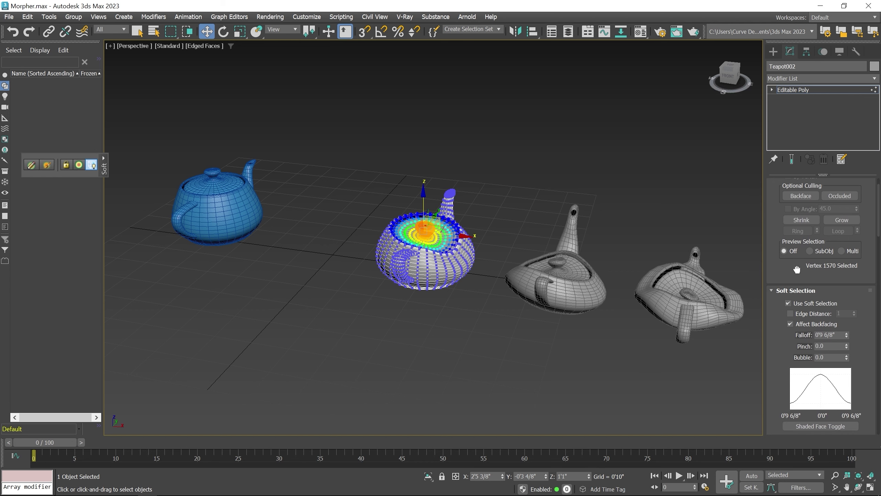
click(789, 302)
click(791, 304)
Step: Lower the vertex slightly on Z, turn off Soft Selection, and return to object level
drag(423, 199, 424, 200)
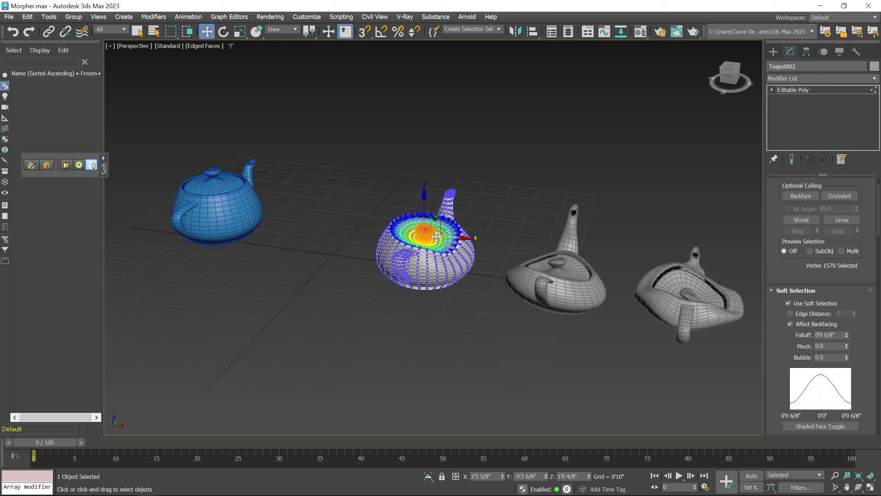
click(788, 303)
click(772, 89)
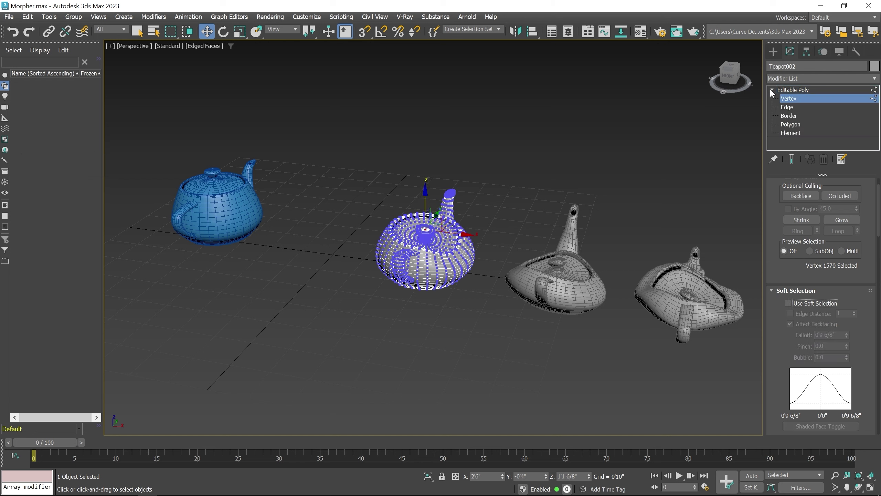
click(797, 91)
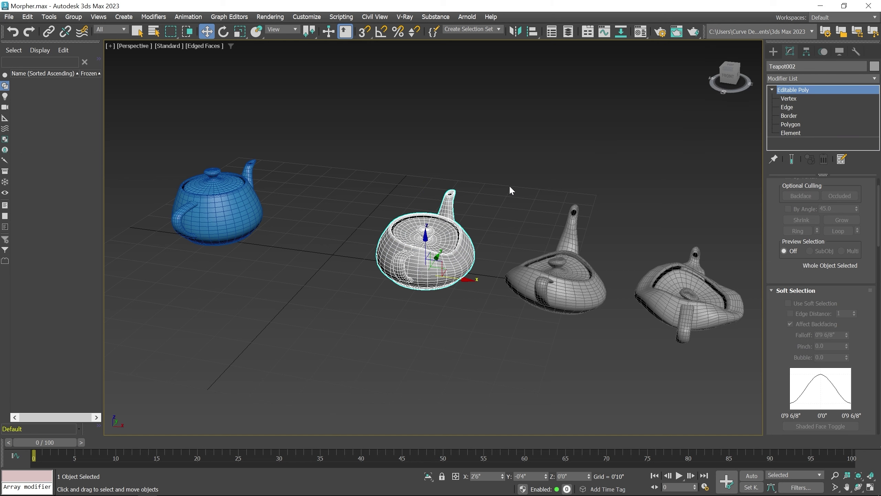
Step: Apply a Morpher modifier to the blue base teapot, Teapot001
click(230, 203)
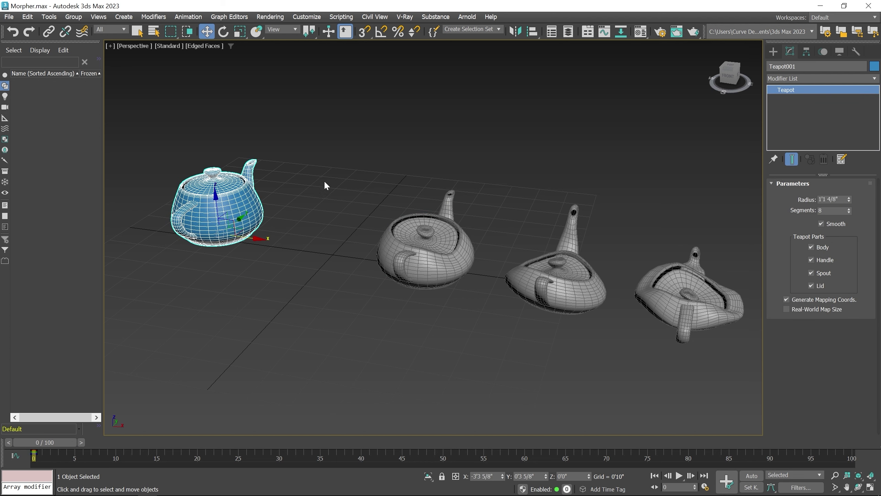
click(786, 80)
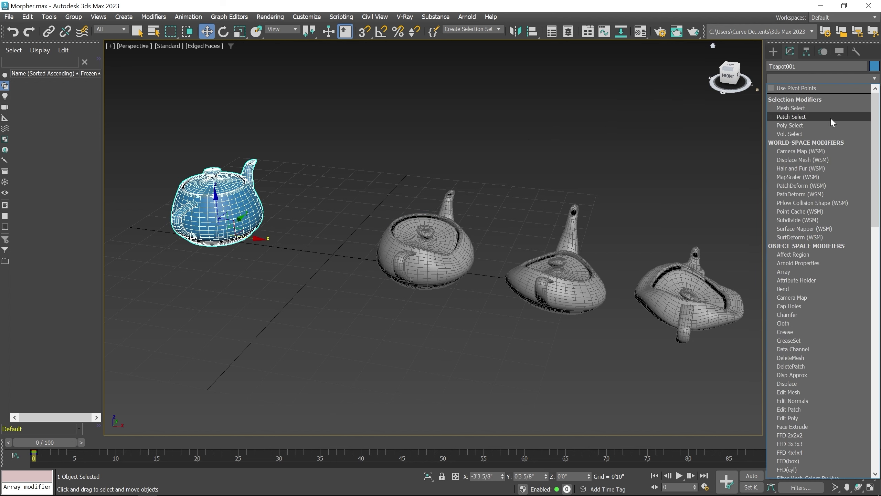
scroll(866, 240, down, 10)
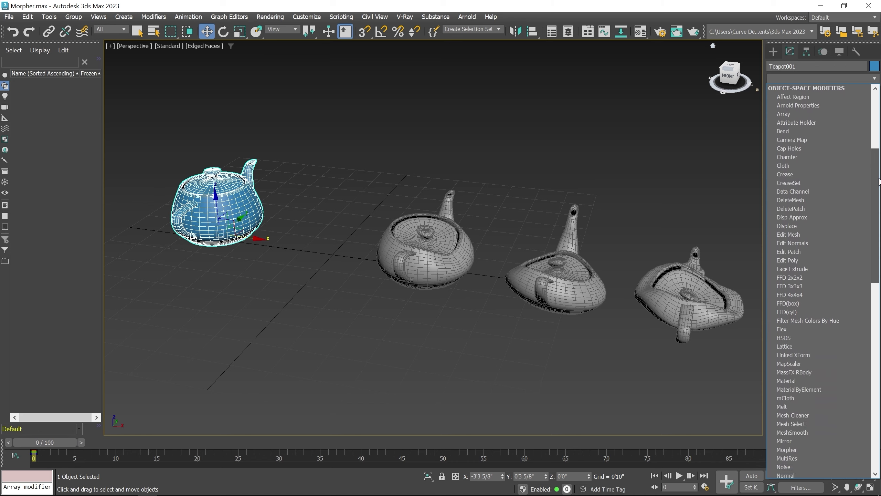
click(795, 321)
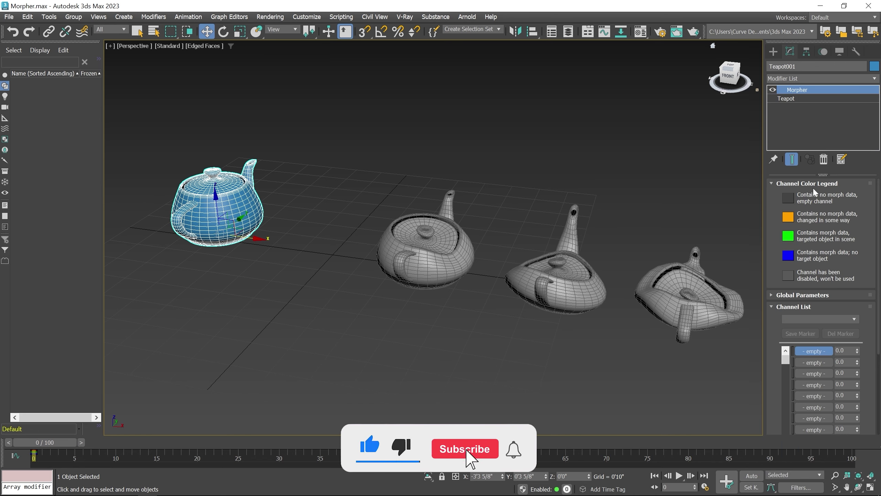
Step: Expand the Morpher's Channel Color Legend and Channel List rollouts
click(790, 183)
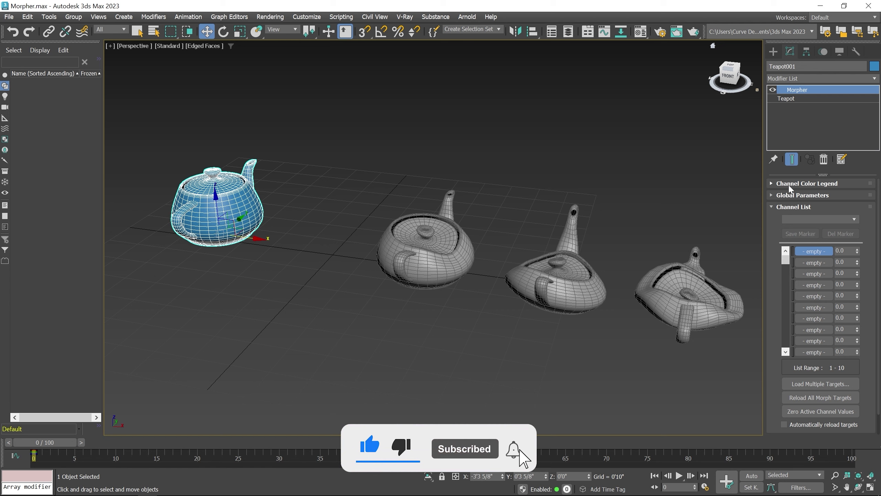
click(788, 207)
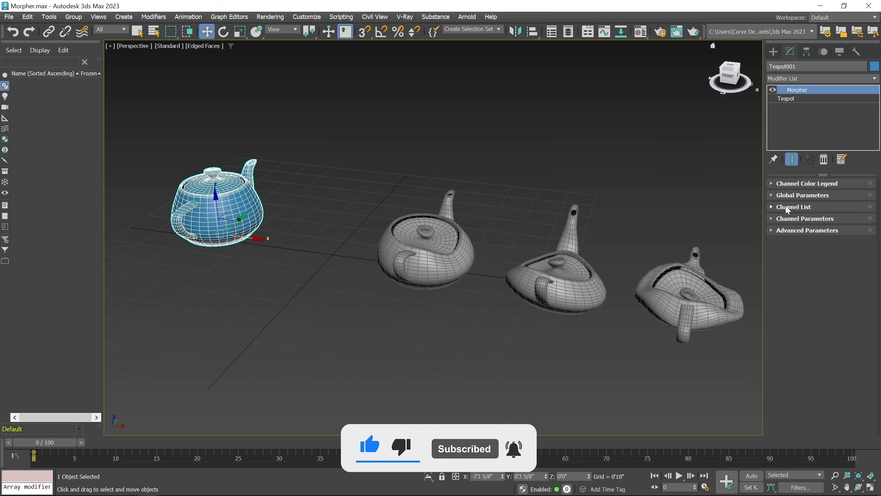
click(799, 188)
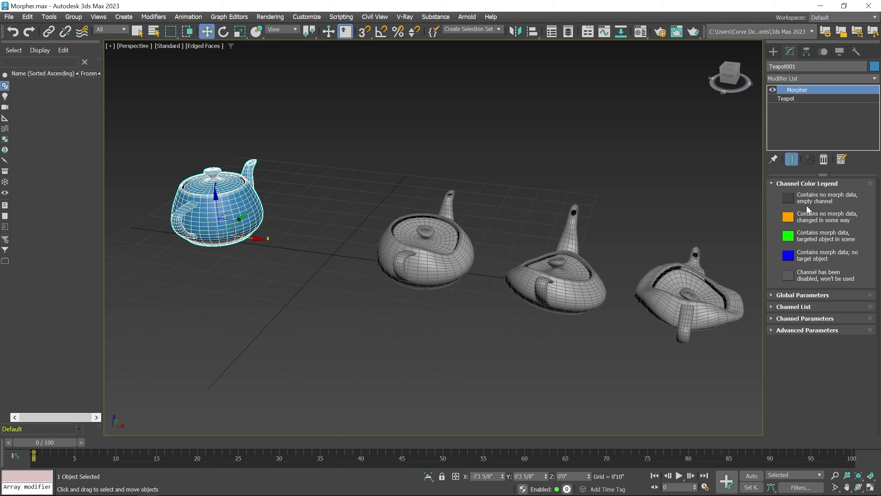
click(799, 307)
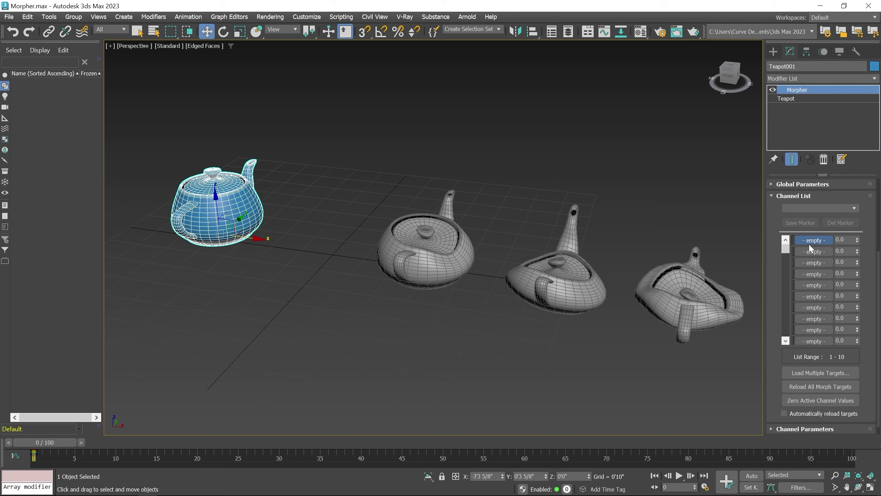
click(812, 274)
scroll(768, 219, up, 5)
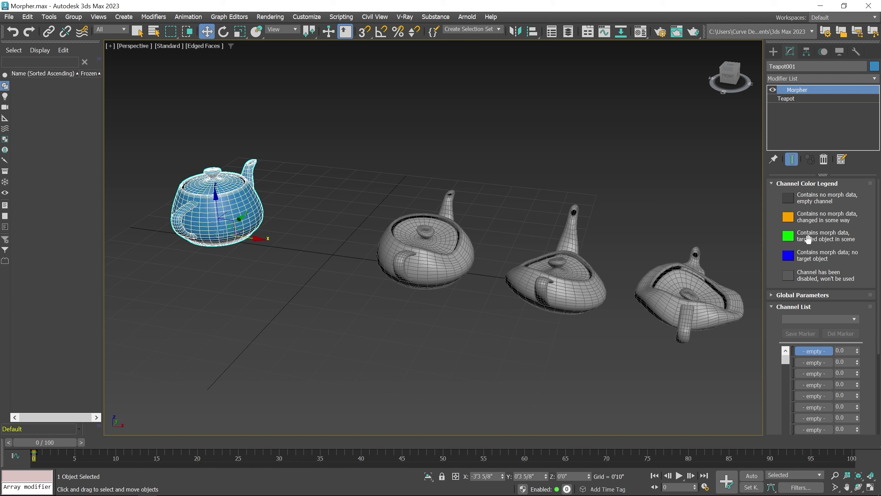
Step: Pick Teapot002, Teapot003 and Teapot004 into morph channels 1-3, then select Teapot003
right_click(816, 355)
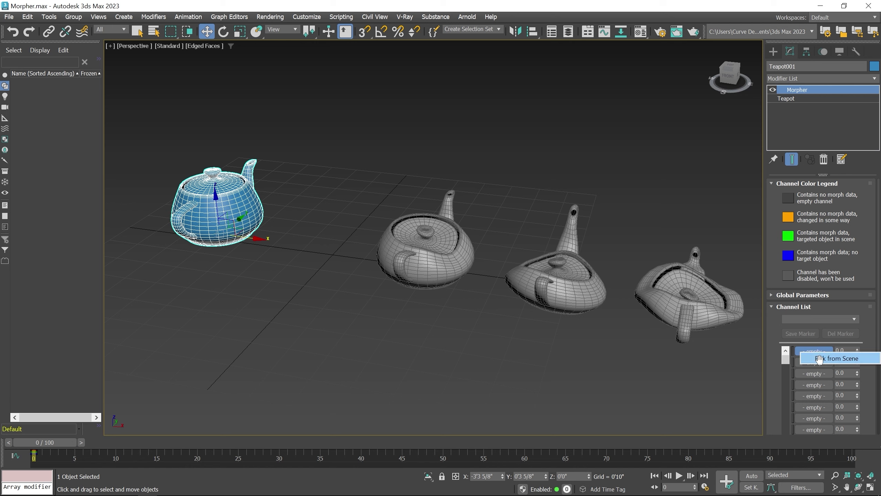
click(820, 360)
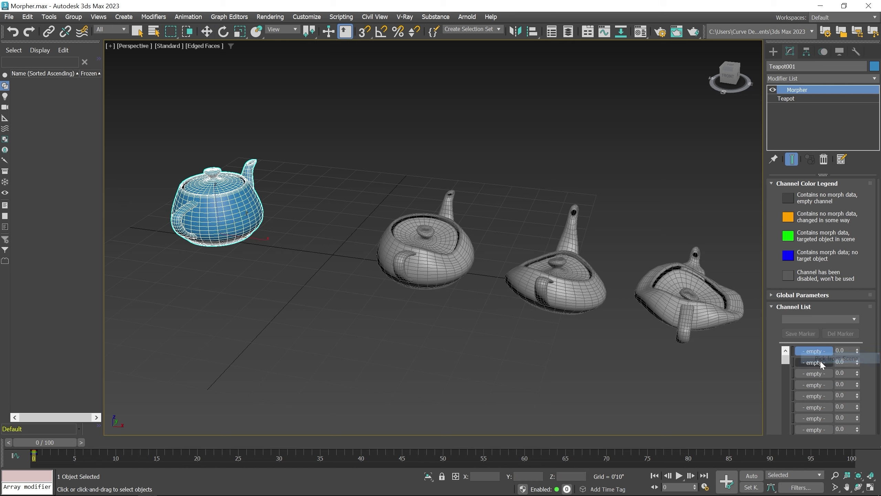
click(427, 263)
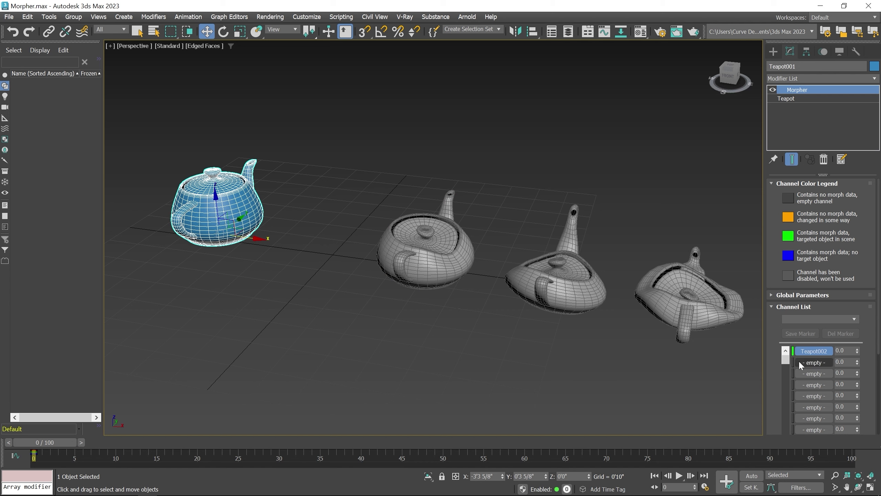
right_click(813, 362)
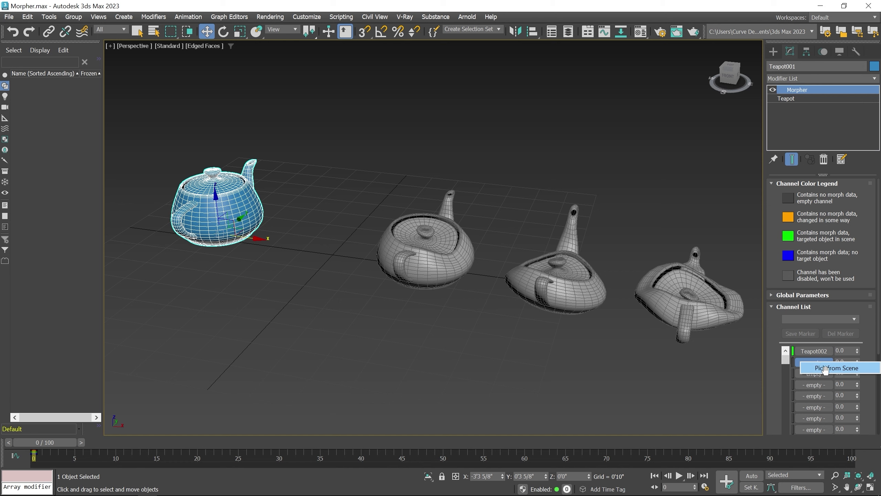
click(823, 365)
click(558, 275)
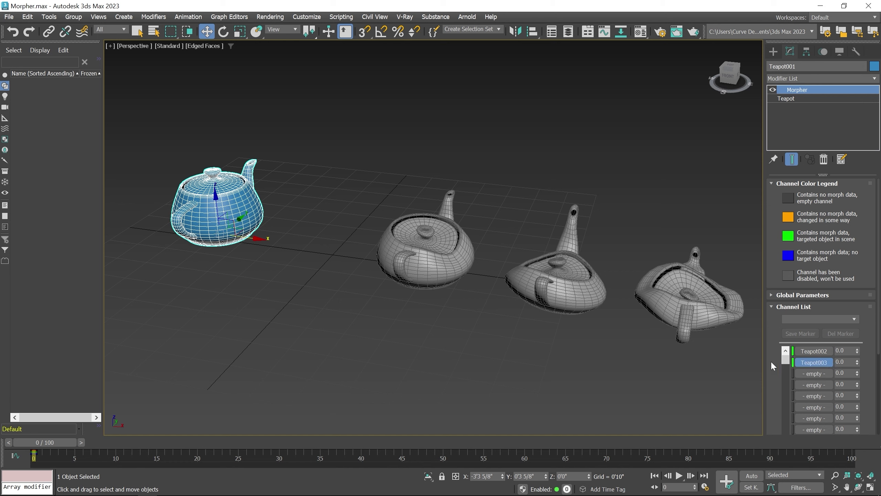
right_click(814, 373)
click(824, 378)
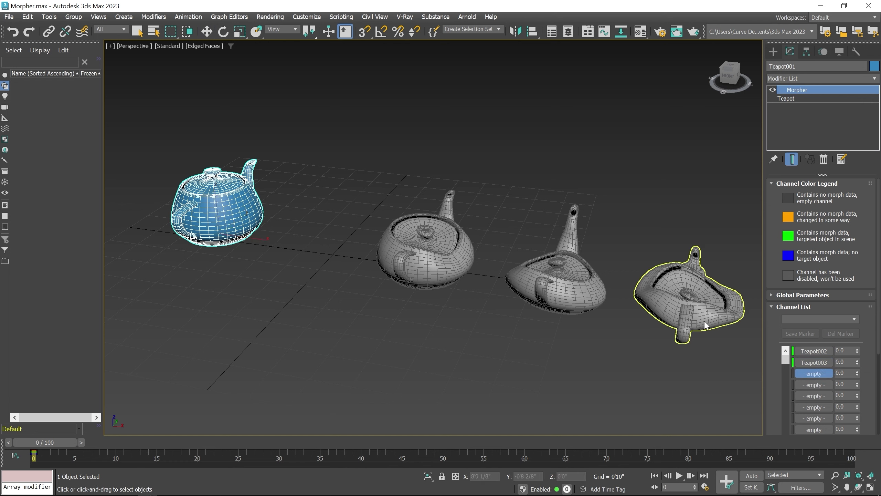
click(705, 326)
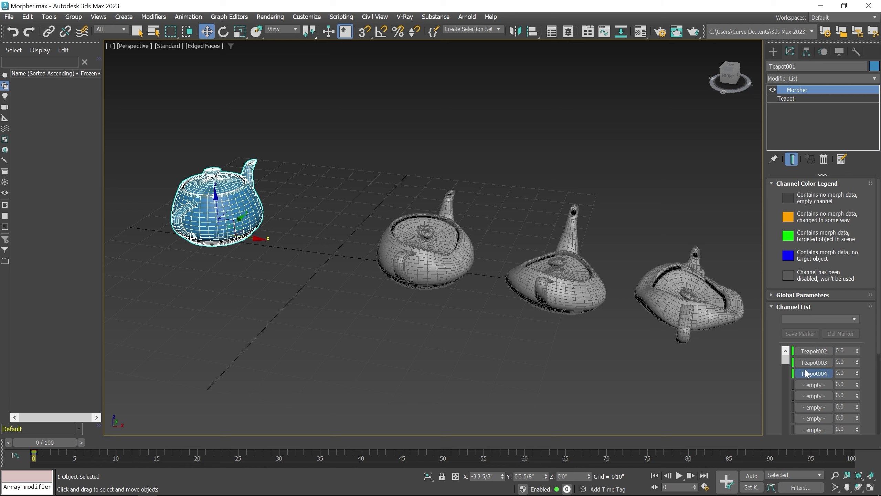
click(571, 280)
Step: Delete Teapot003, select Teapot001, then undo twice to bring Teapot003 back
key(Delete)
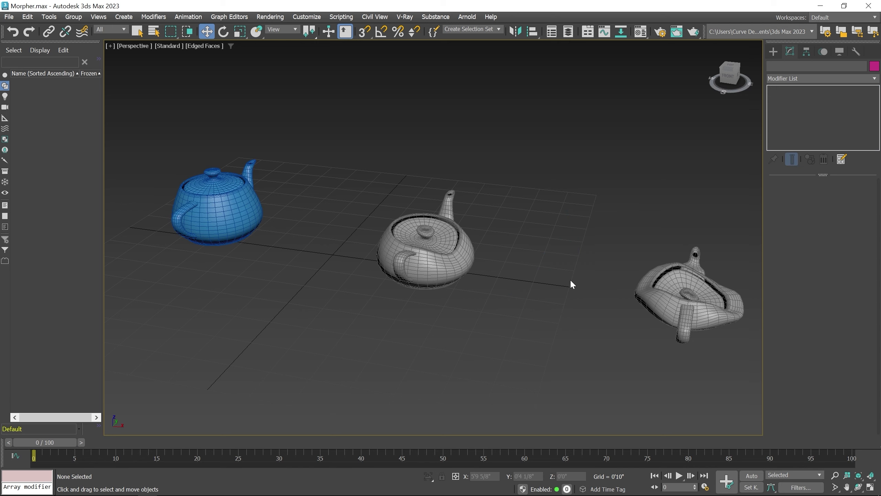
click(200, 205)
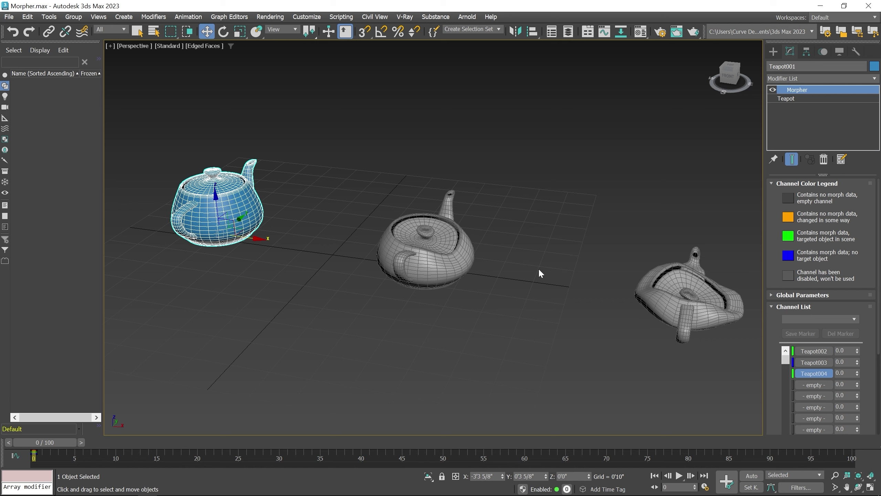
click(13, 32)
click(13, 32)
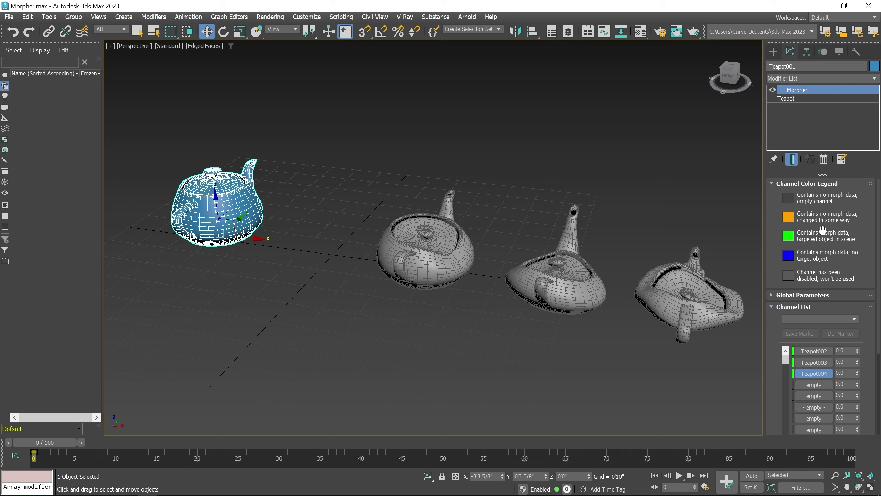
click(812, 294)
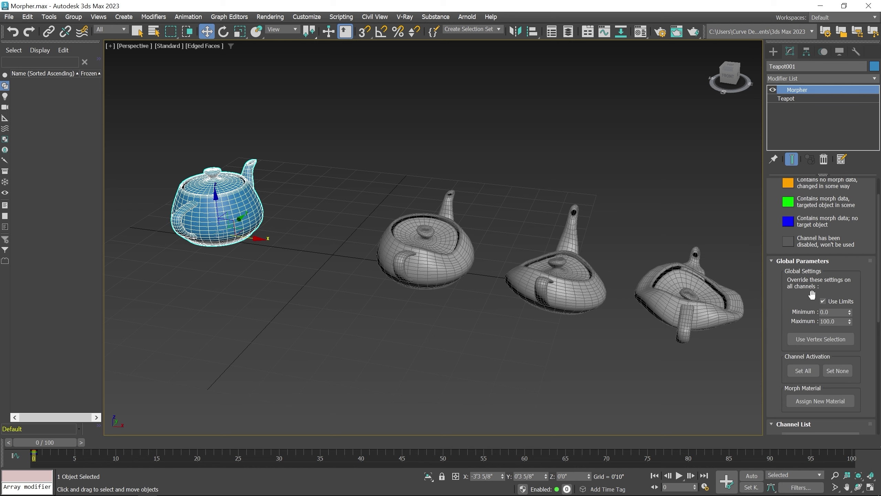
scroll(811, 295, down, 1)
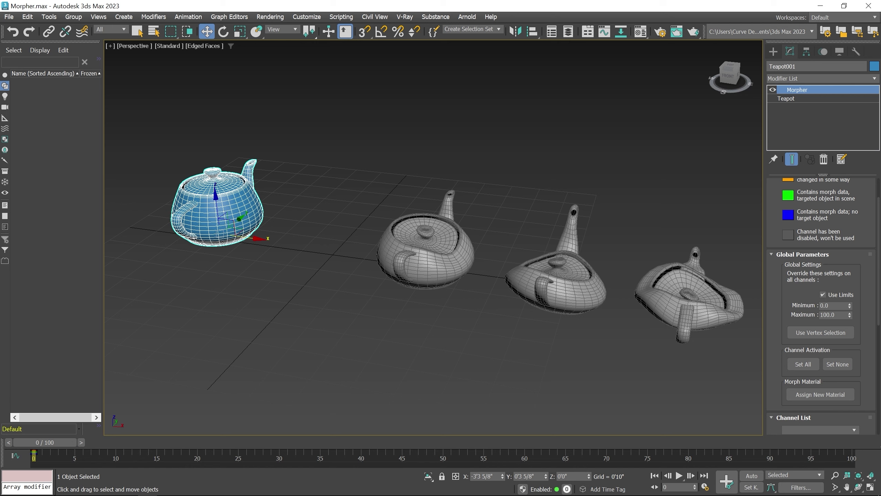
drag(864, 350, 870, 261)
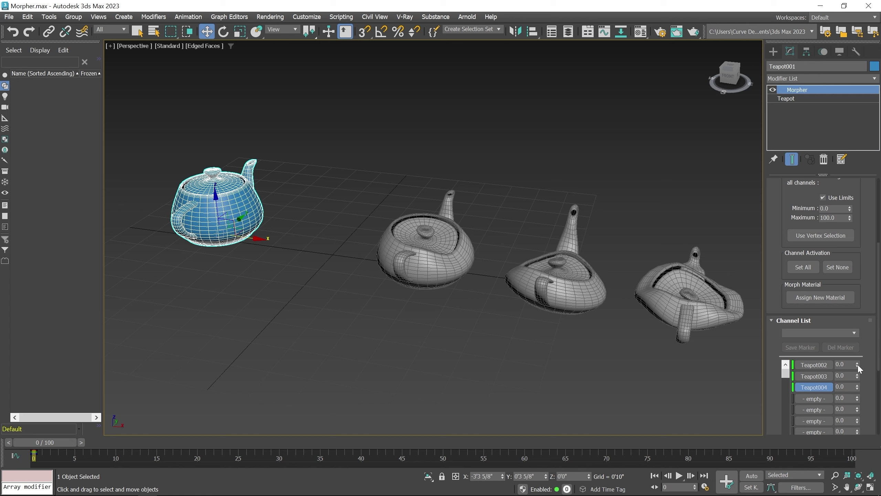
drag(858, 364, 857, 349)
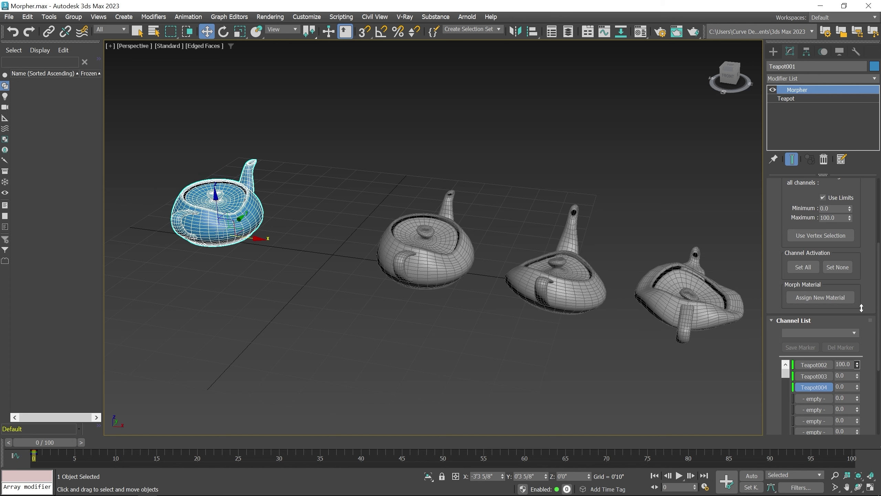
right_click(862, 351)
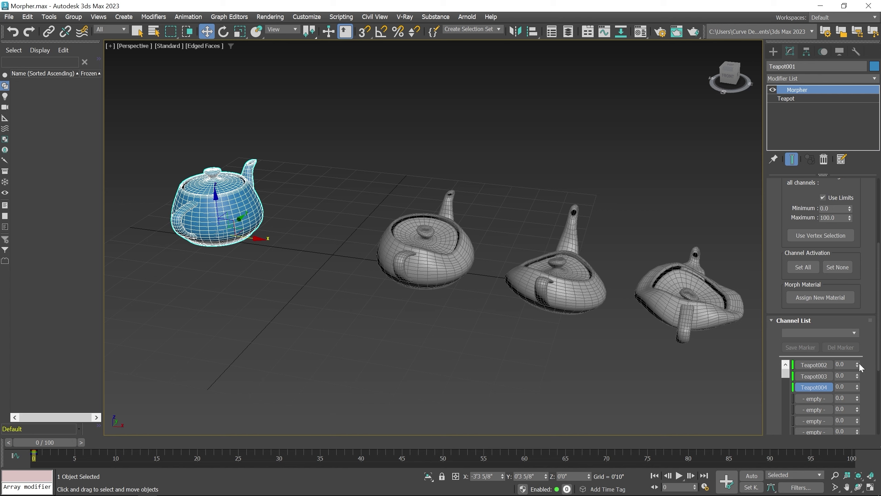
drag(859, 362, 856, 323)
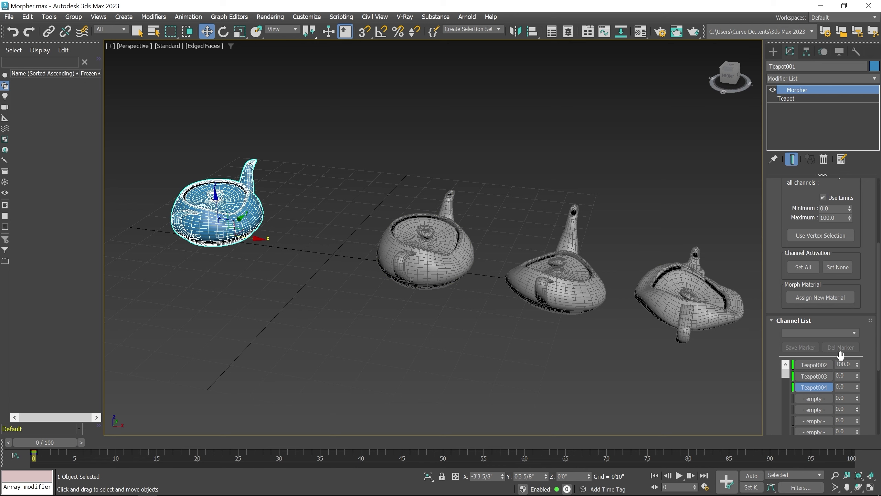
drag(858, 376, 845, 344)
drag(857, 374, 855, 366)
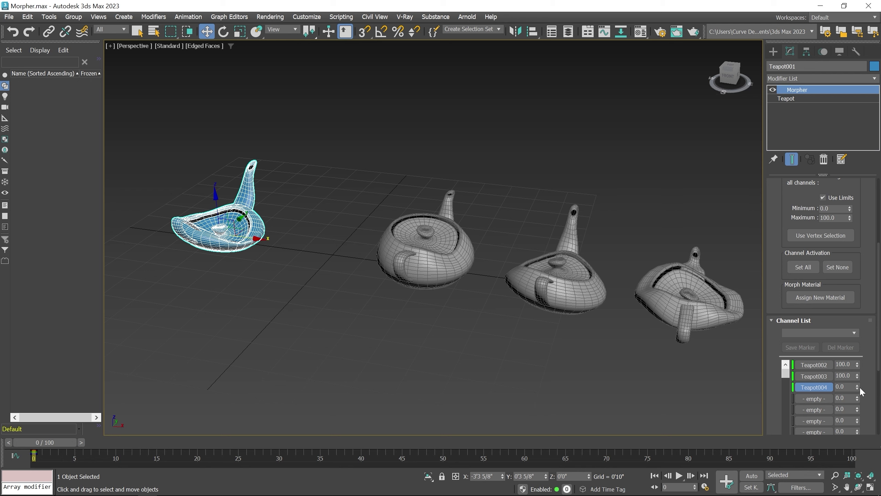
drag(858, 385, 852, 346)
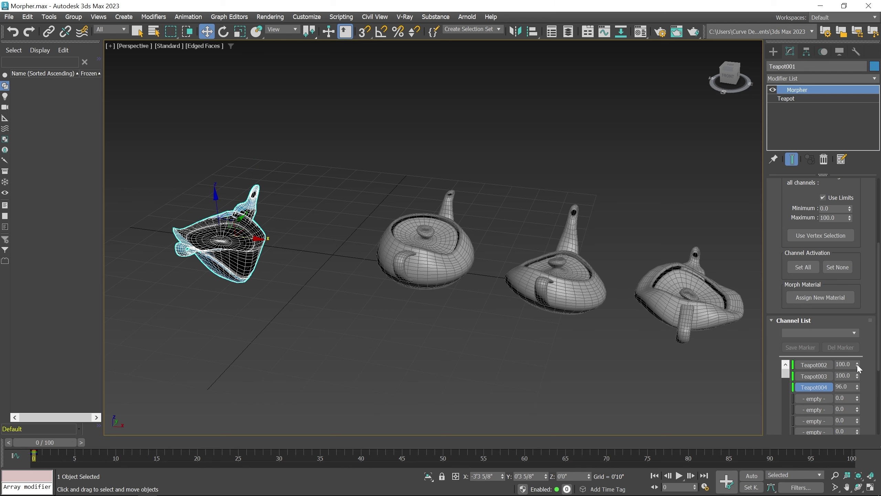
drag(858, 366, 857, 403)
click(858, 377)
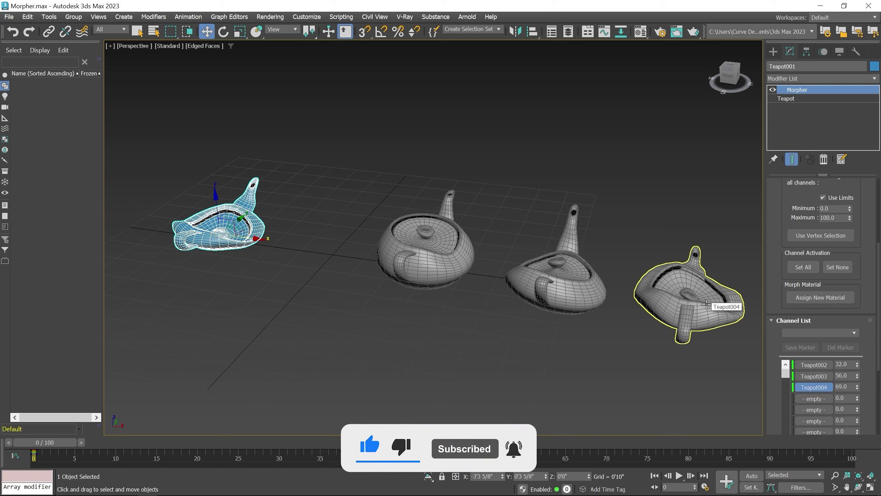
right_click(858, 364)
right_click(858, 375)
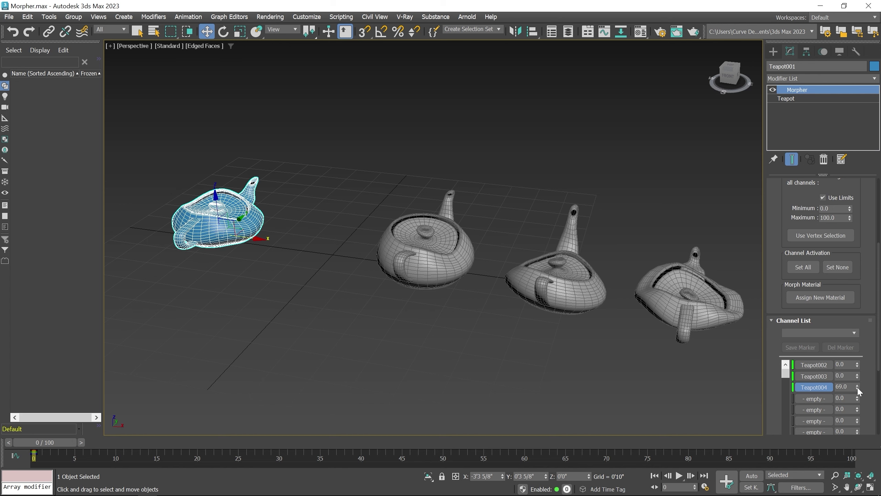
right_click(857, 386)
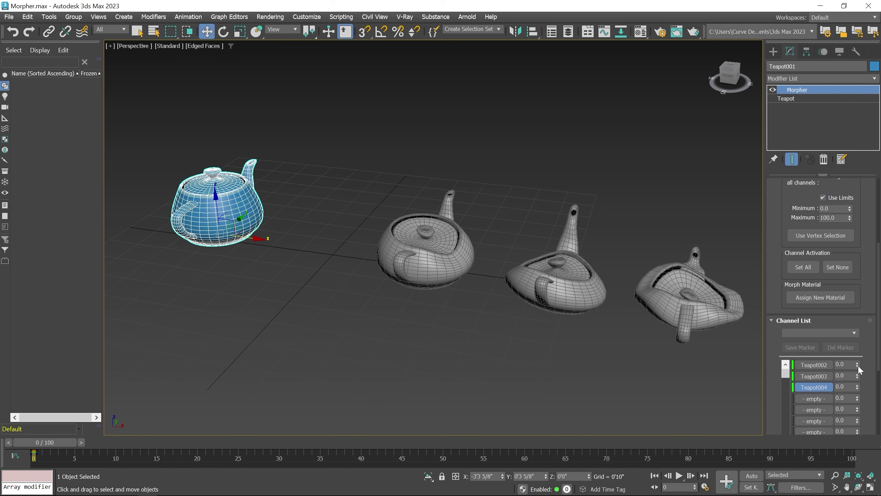
click(823, 197)
drag(858, 363, 856, 343)
drag(852, 309, 856, 369)
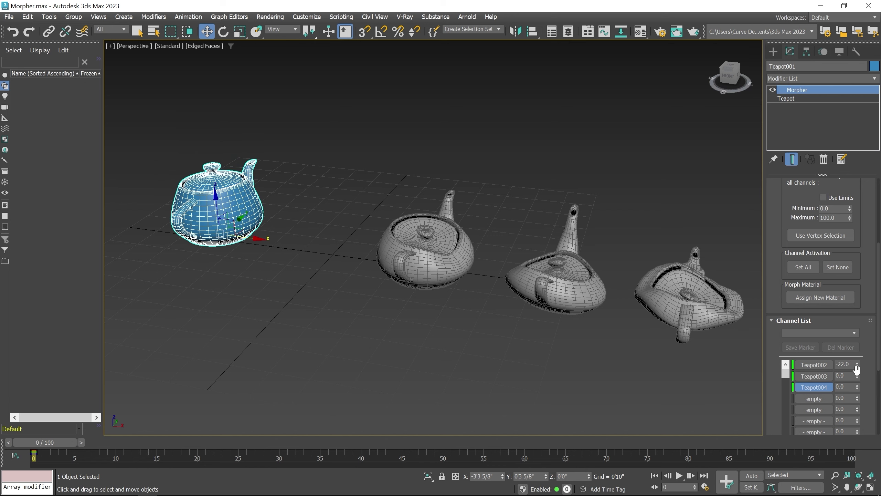
right_click(861, 364)
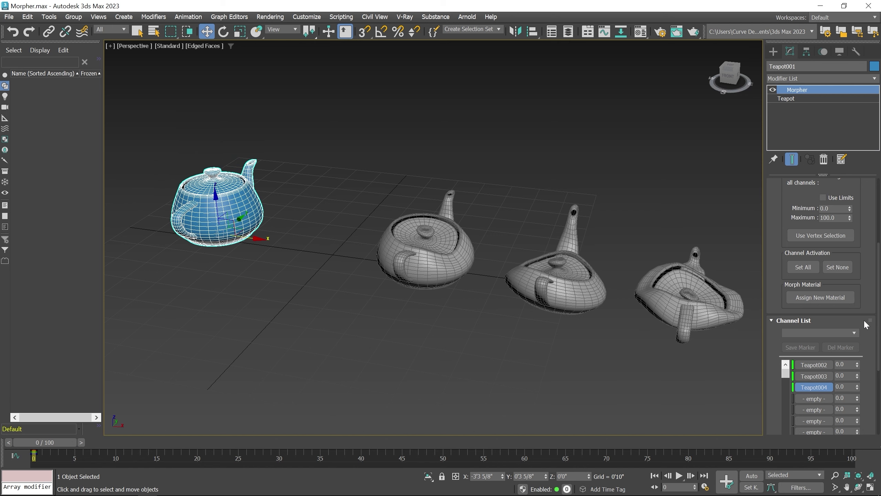
click(825, 197)
Step: Collapse the Morpher's Global Parameters and Channel Color Legend rollouts
scroll(866, 242, up, 3)
click(838, 225)
scroll(819, 224, up, 2)
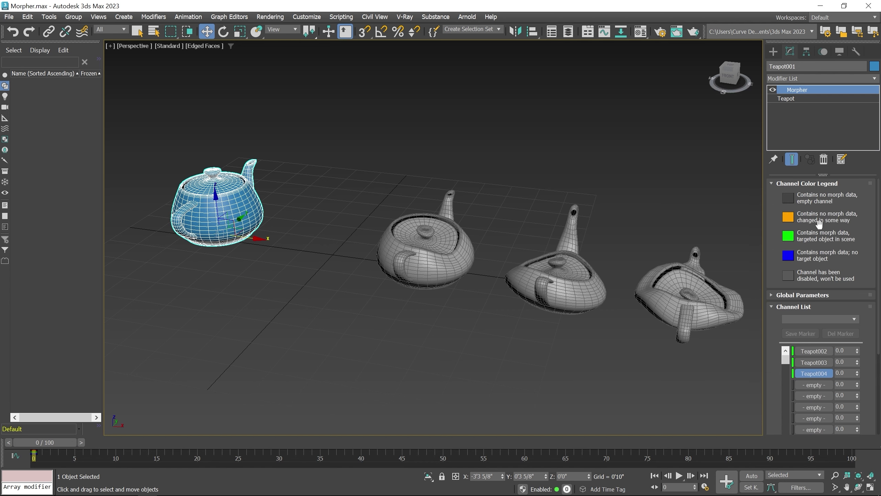
click(808, 184)
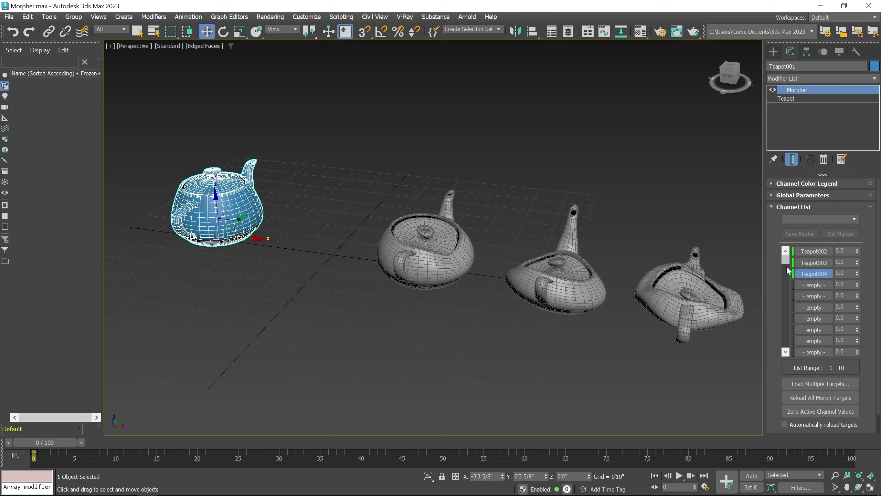
Step: Scroll the channel list back to channels 1-10 and reload all morph targets
drag(785, 263, 786, 295)
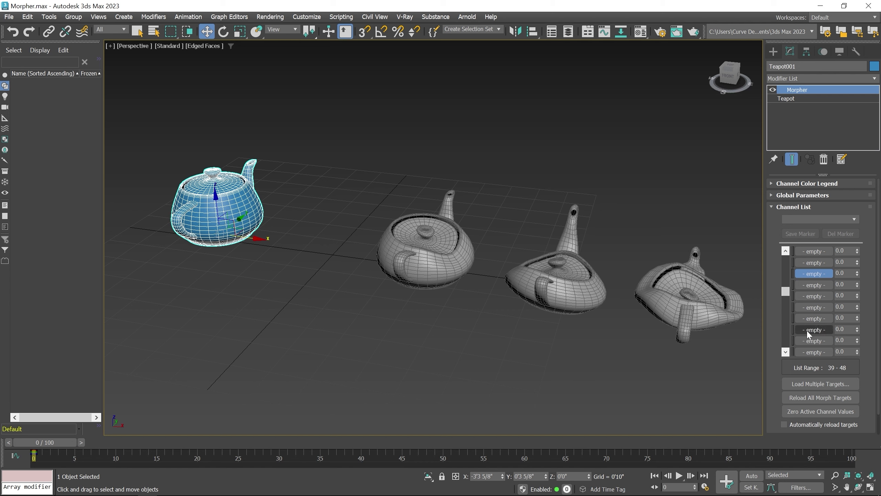
drag(787, 292, 786, 259)
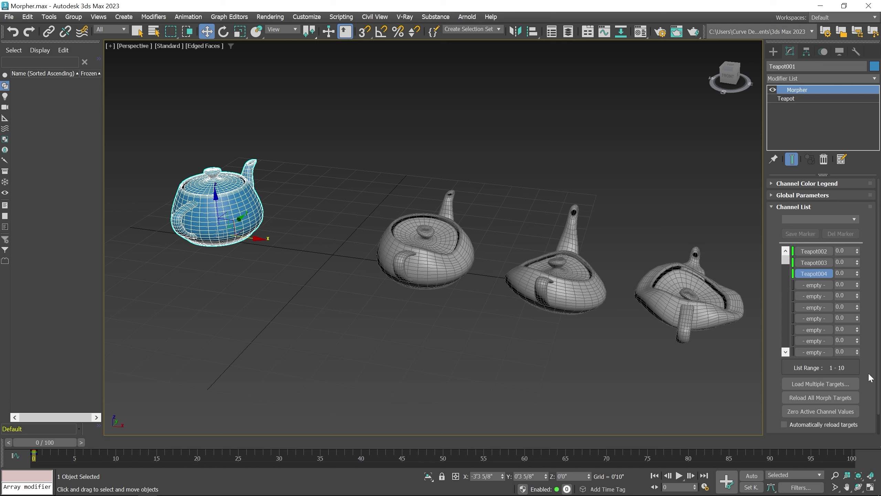
click(815, 399)
mouse_move(857, 252)
mouse_down()
mouse_move(858, 238)
mouse_move(857, 267)
mouse_move(856, 258)
mouse_up()
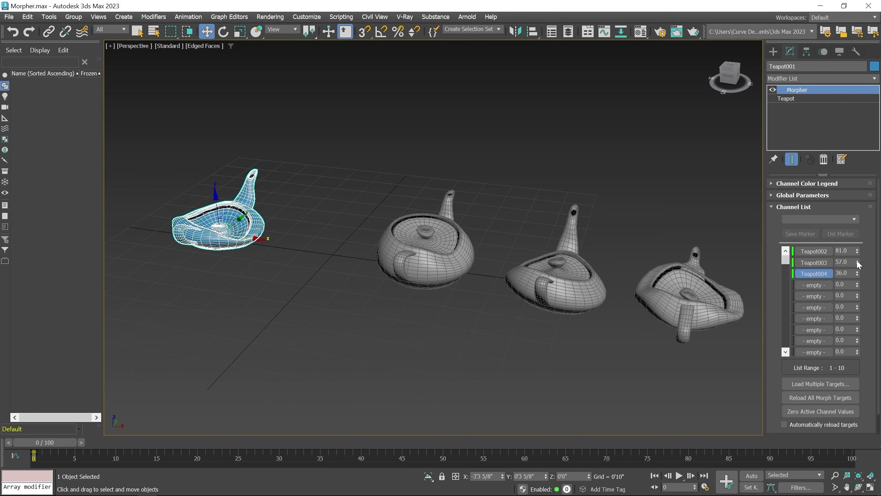
click(815, 412)
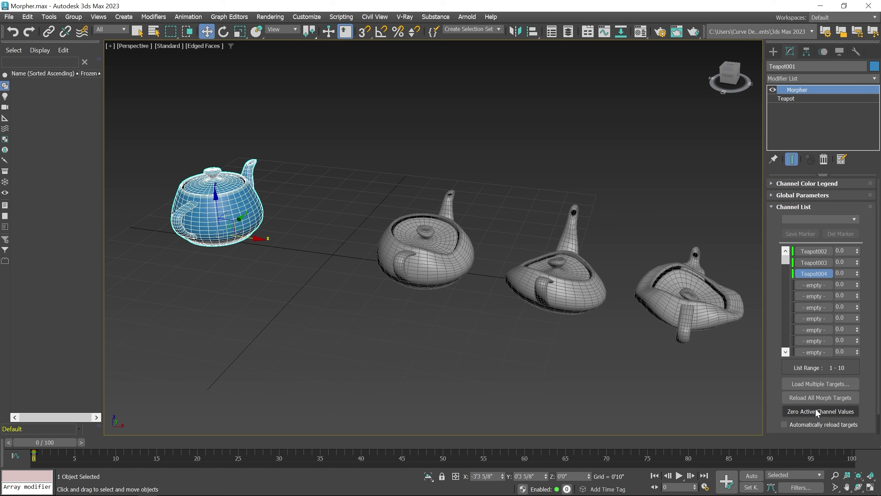
drag(872, 322, 869, 300)
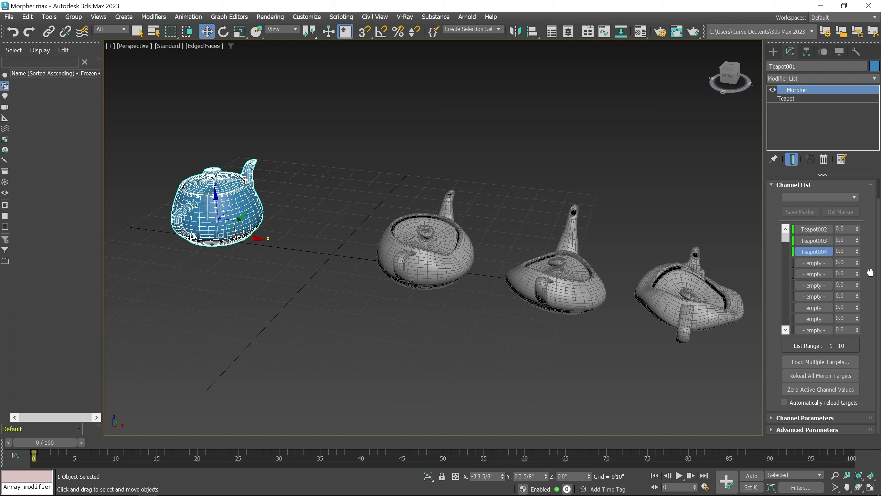
Step: Load Teapot002 into empty morph channel 5 via Pick Object from Scene
click(800, 418)
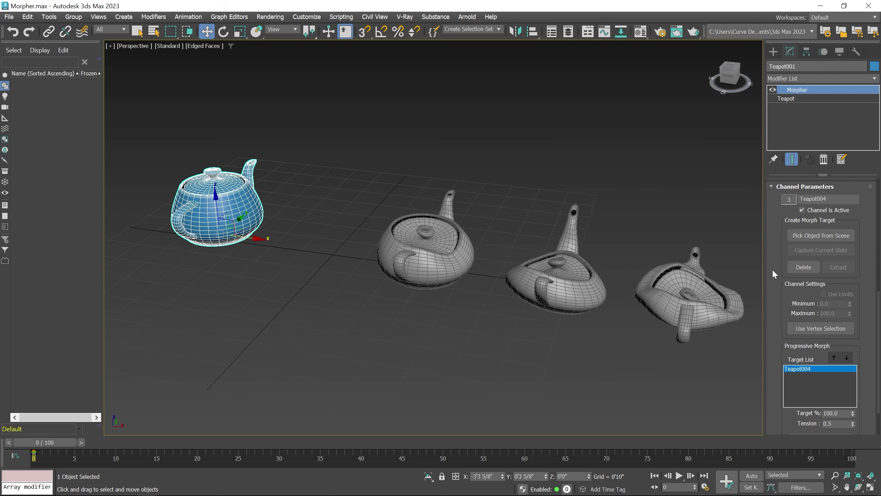
scroll(772, 269, up, 5)
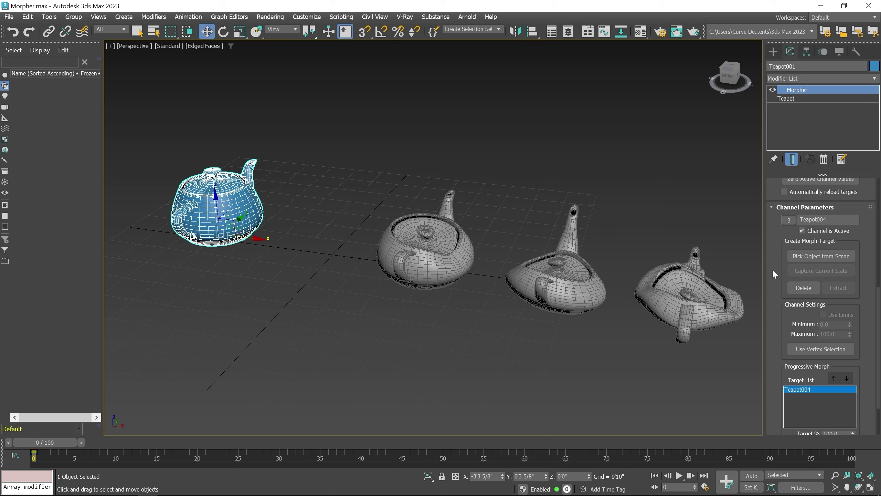
scroll(772, 269, up, 2)
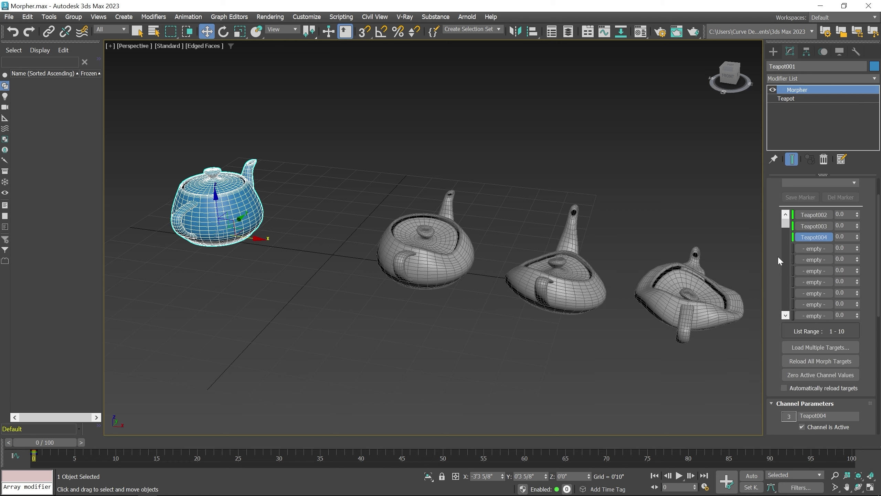
click(814, 259)
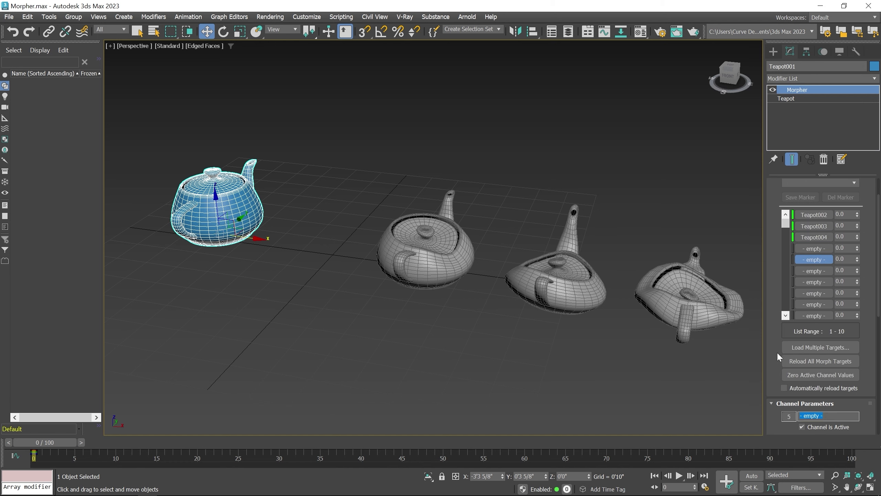
scroll(775, 348, down, 5)
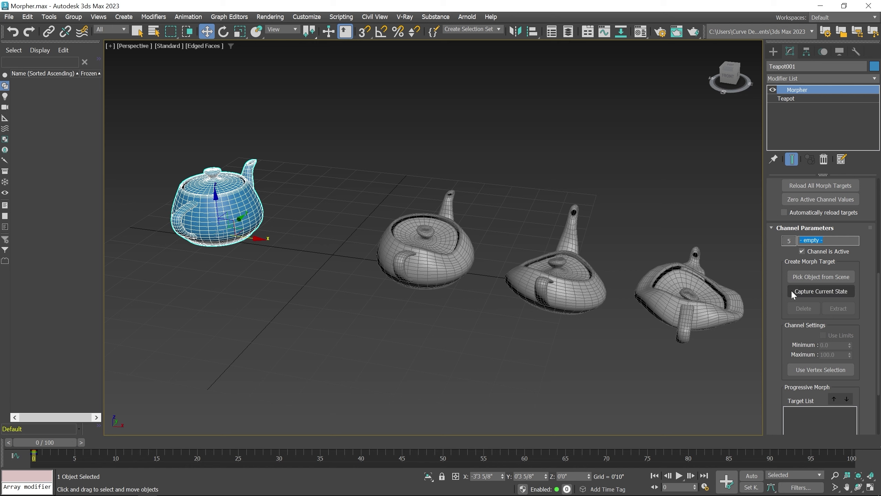
click(822, 277)
click(445, 261)
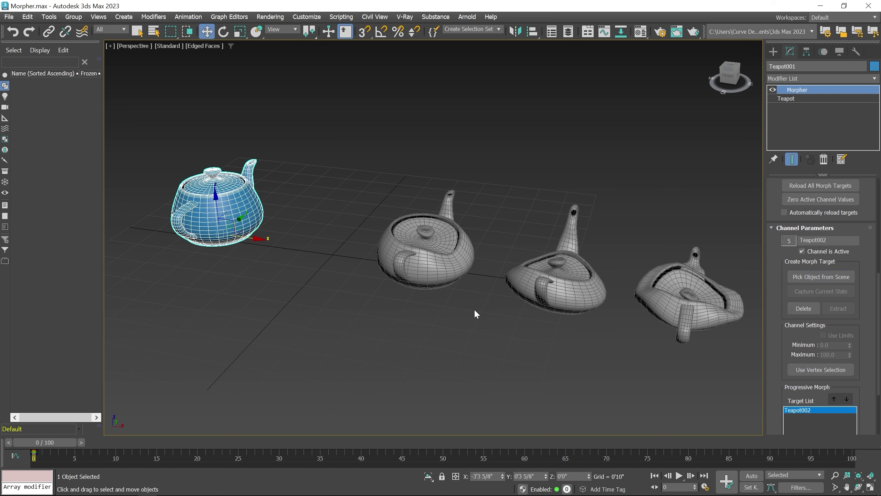
Step: Add Teapot003 and Teapot004 as channel 5's progressive morph targets
scroll(779, 346, down, 1)
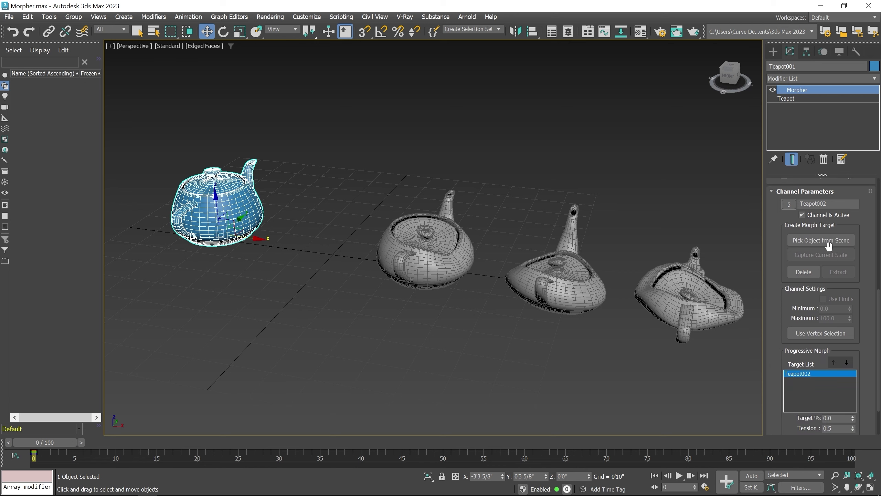
click(816, 240)
click(561, 264)
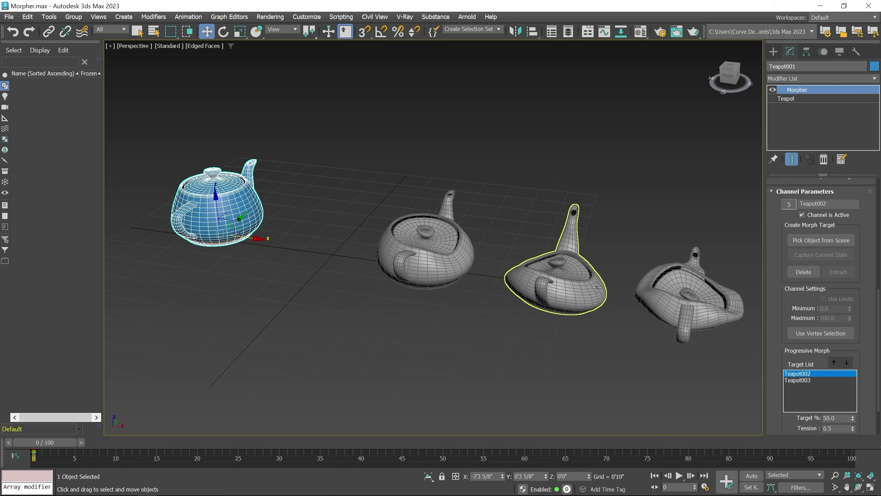
click(807, 241)
click(696, 301)
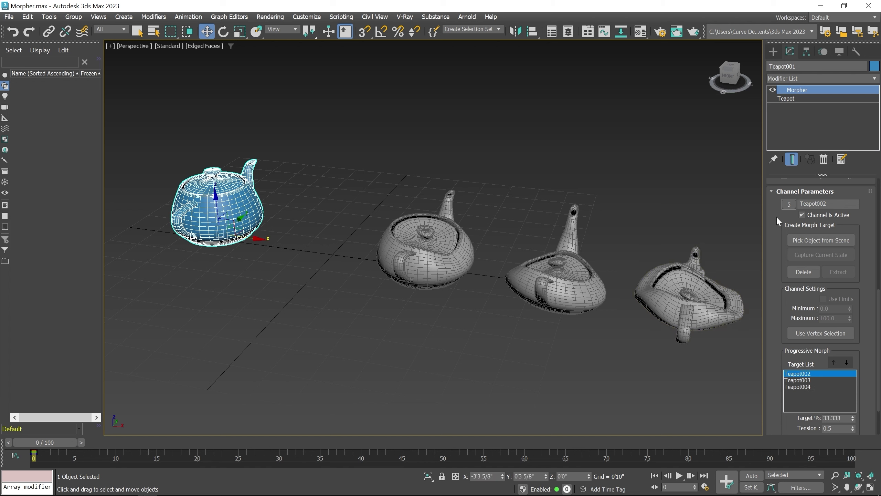
drag(777, 216, 778, 305)
scroll(775, 284, up, 3)
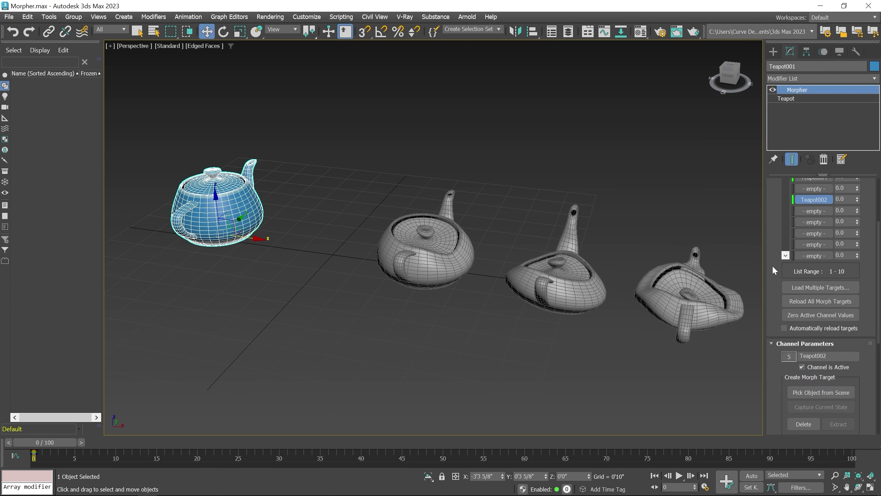
Step: Preview the Teapot002 channel, then set its weight to 33, 66 and finally 100
drag(774, 204, 777, 260)
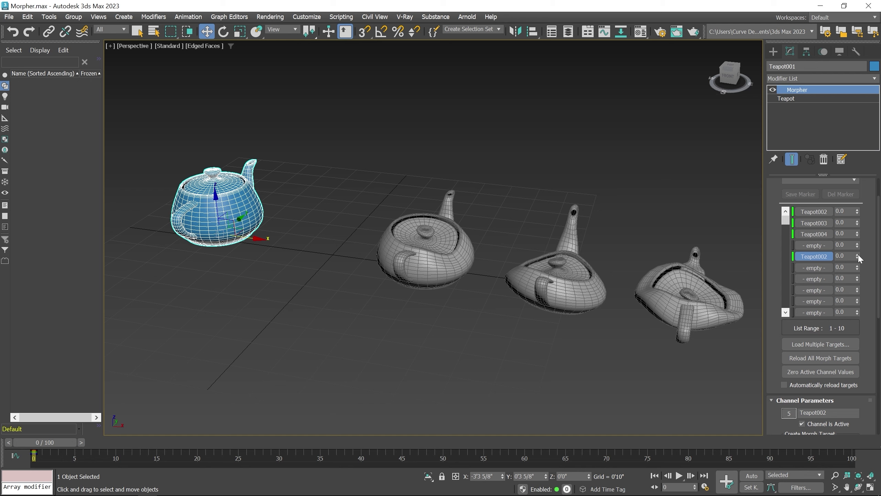
drag(858, 255, 847, 215)
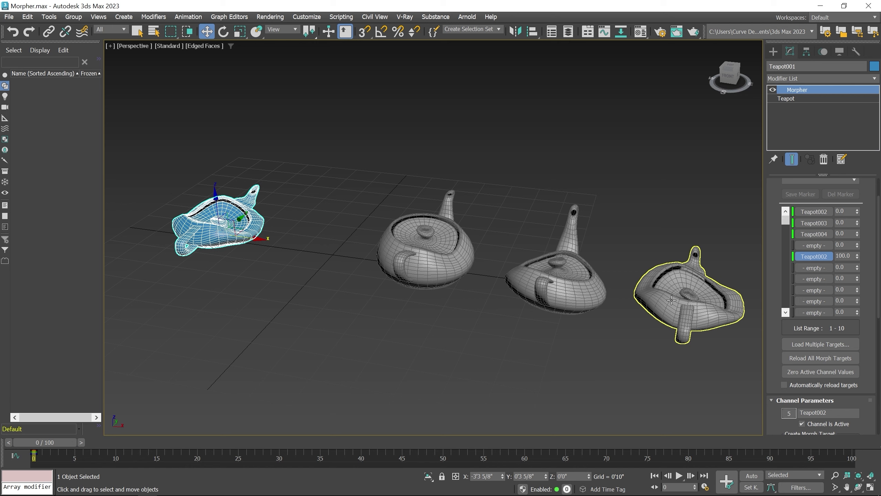
double_click(846, 256)
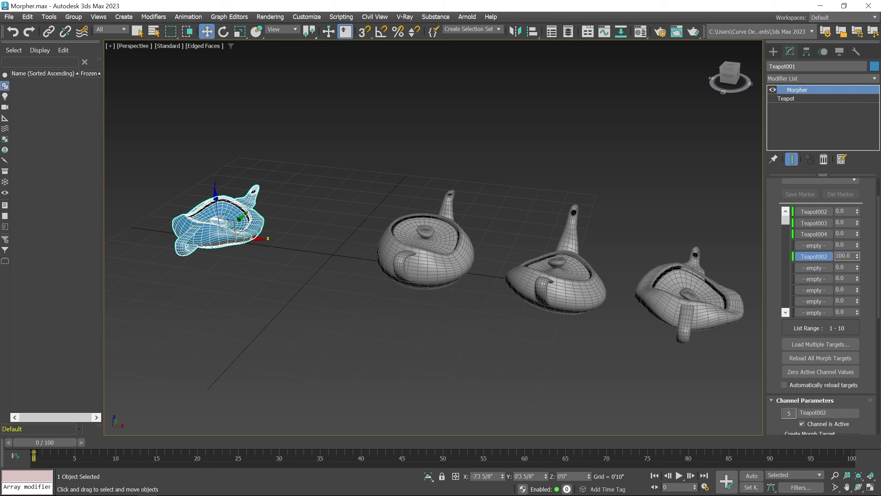
key(BackSpace)
text(33)
key(Return)
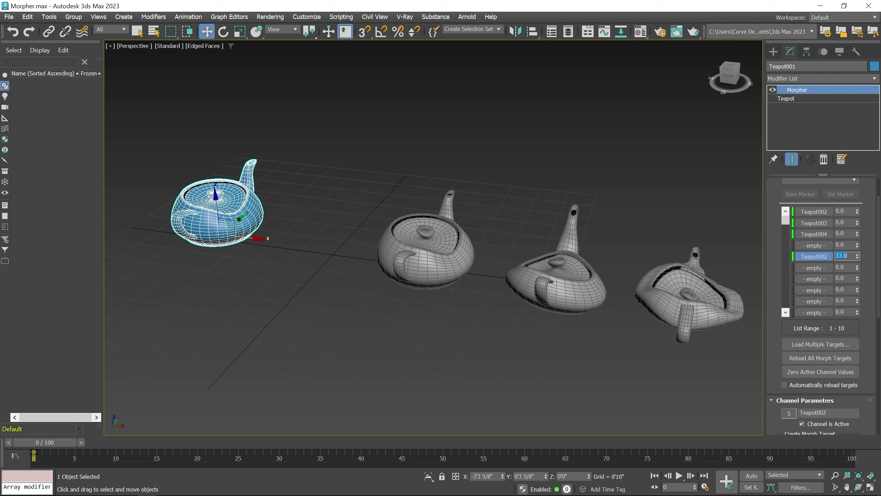
text(66)
key(Return)
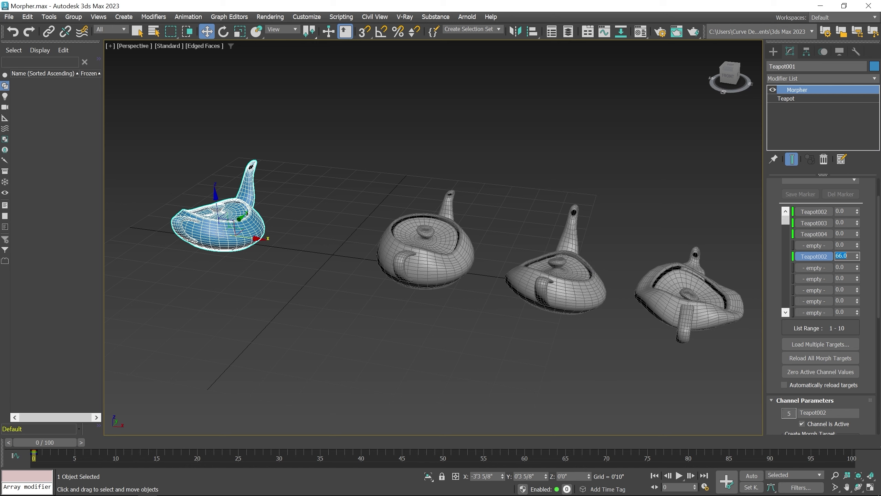
text(100)
key(Return)
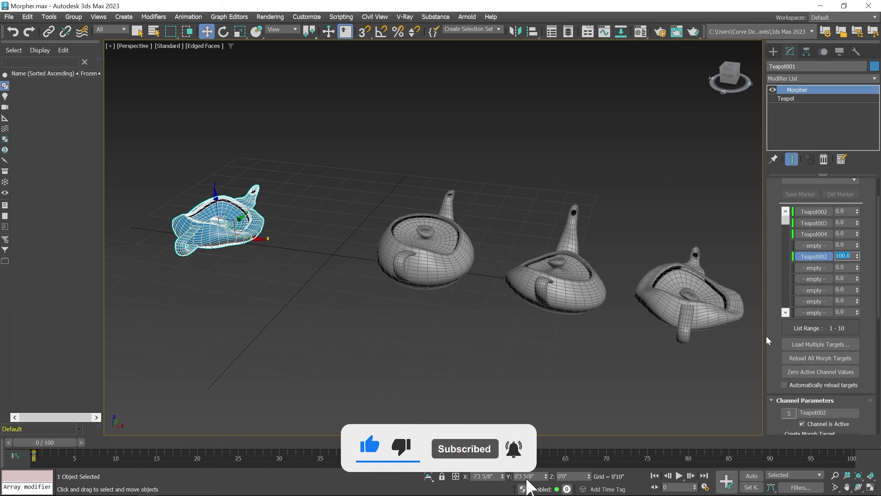
Step: Check the Target % of Teapot003 and Teapot004 and frame the base teapot
scroll(771, 345, down, 5)
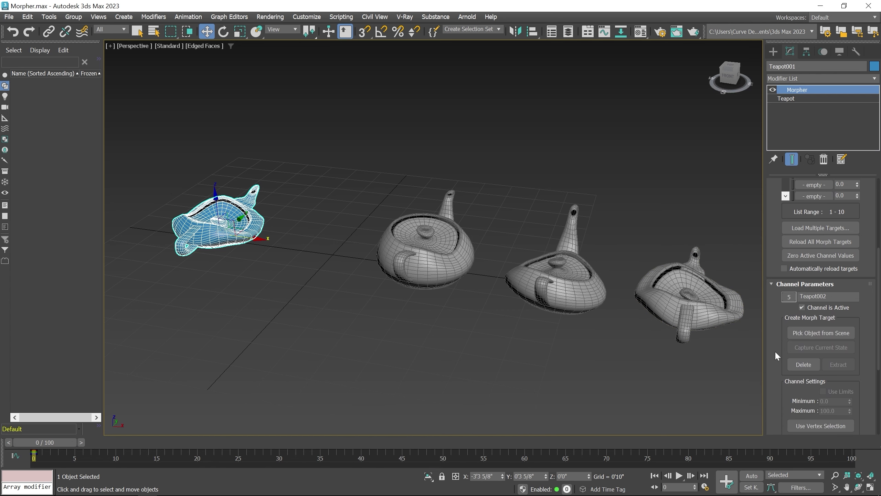
scroll(775, 350, down, 4)
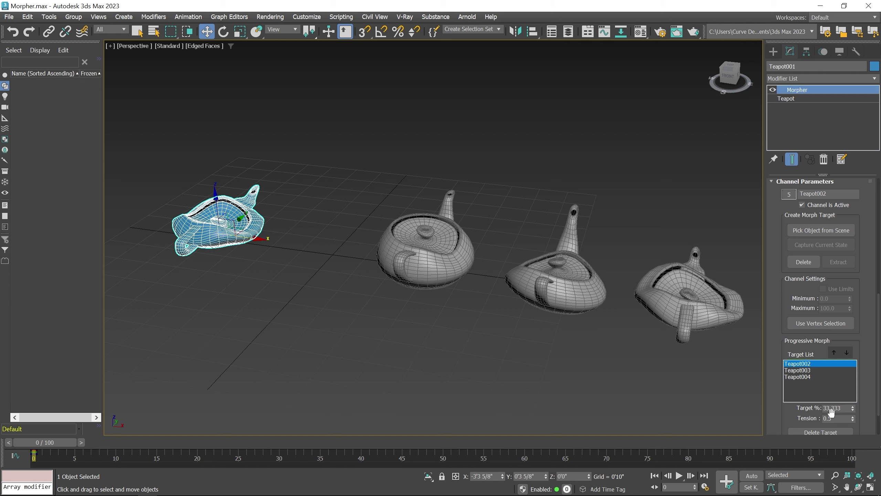
click(804, 370)
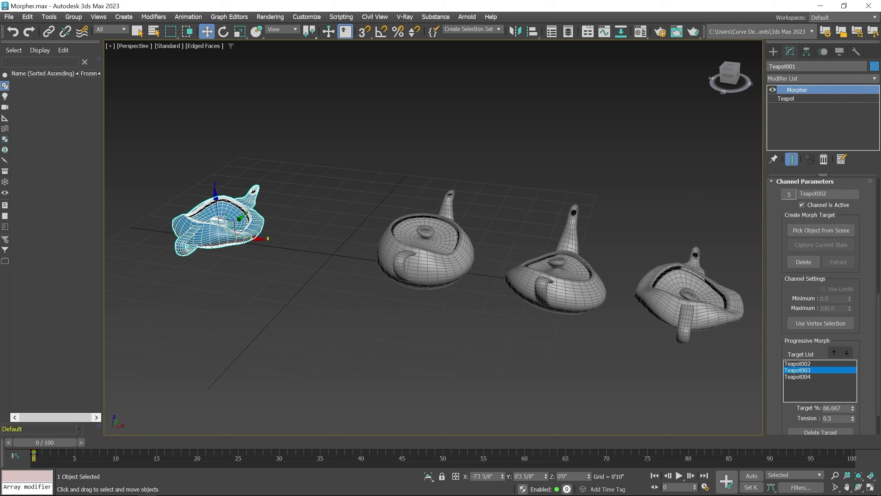
click(803, 377)
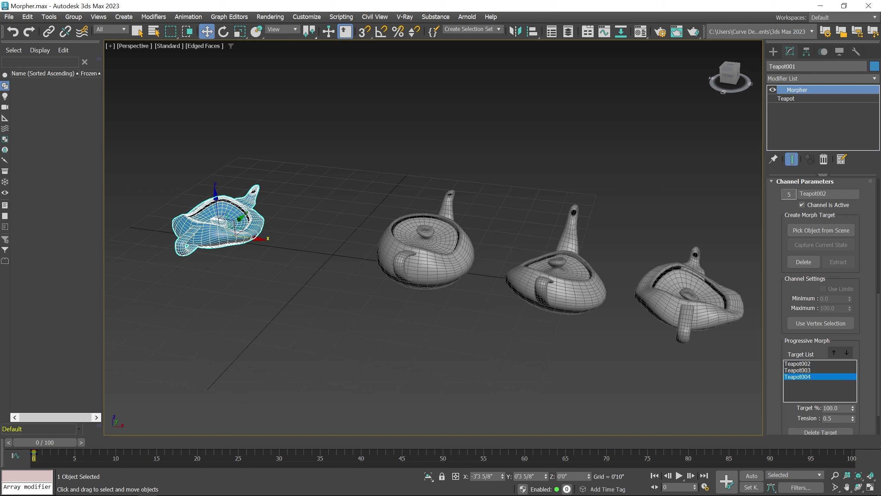
key(z)
scroll(343, 289, down, 5)
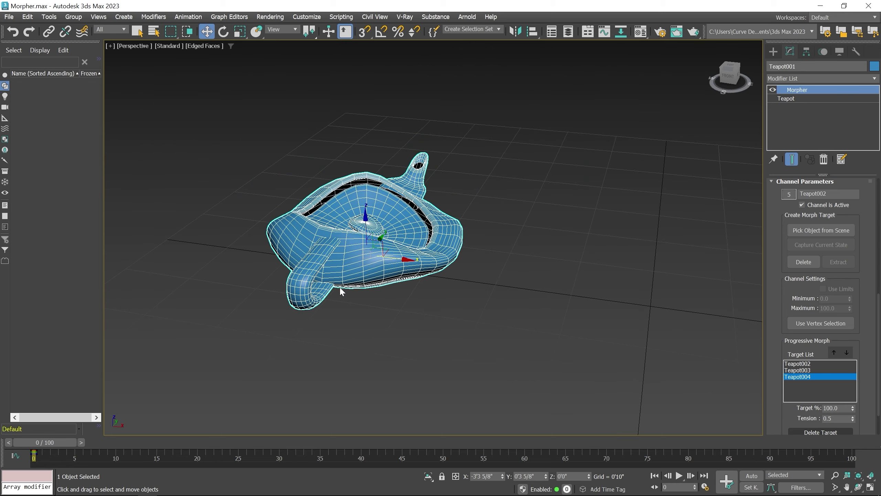
middle_drag(342, 289, 314, 273)
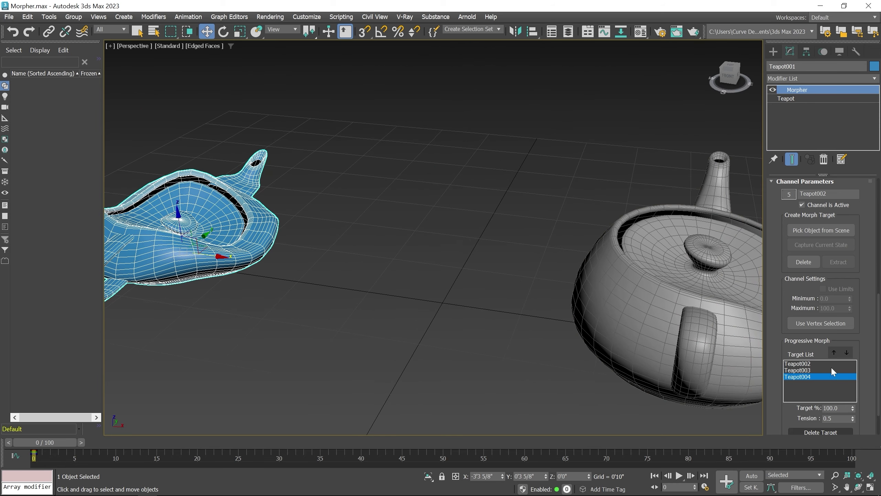
Step: Delete Teapot003 from the progressive targets, leaving Teapot002 at 50% and Teapot004 at 100%
click(807, 370)
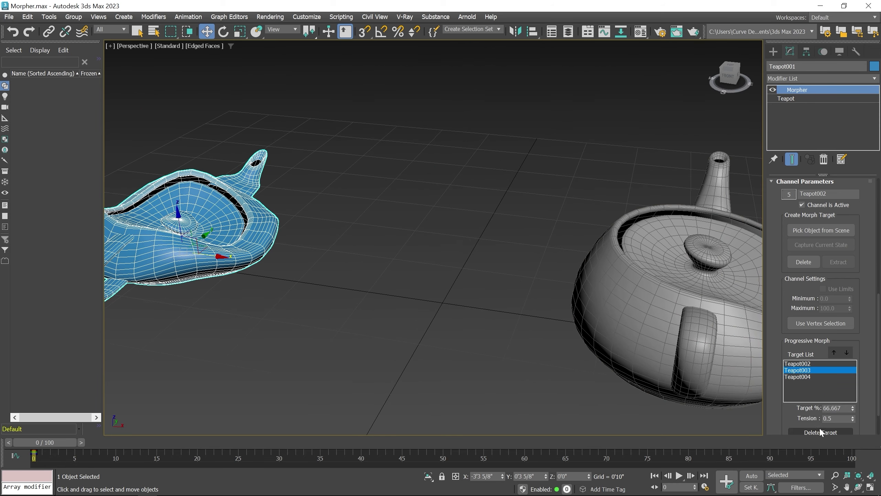
scroll(833, 396, down, 2)
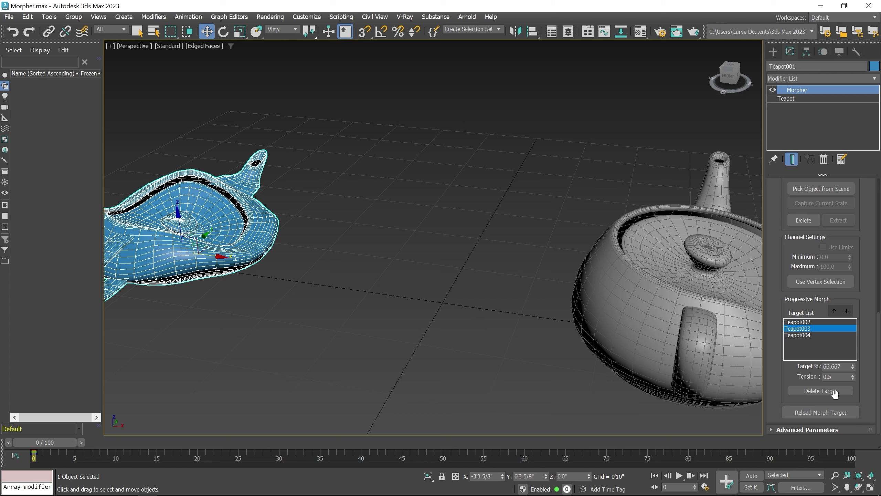
click(829, 393)
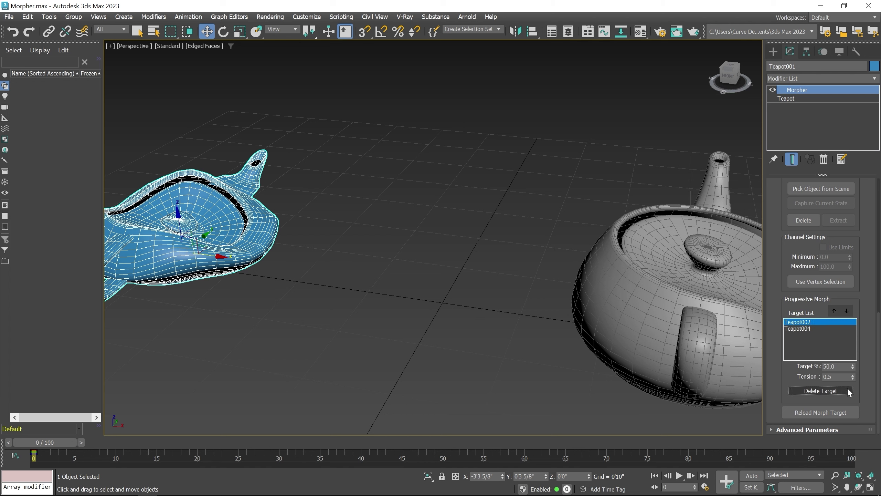
click(804, 329)
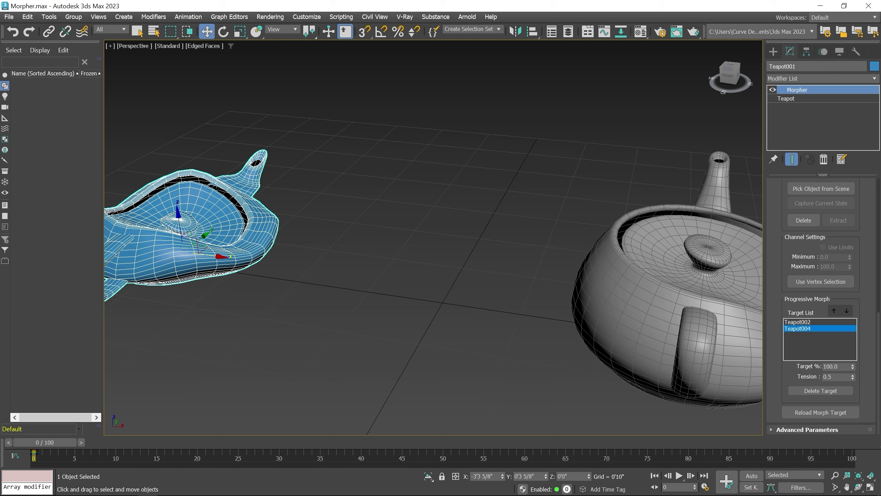
click(807, 323)
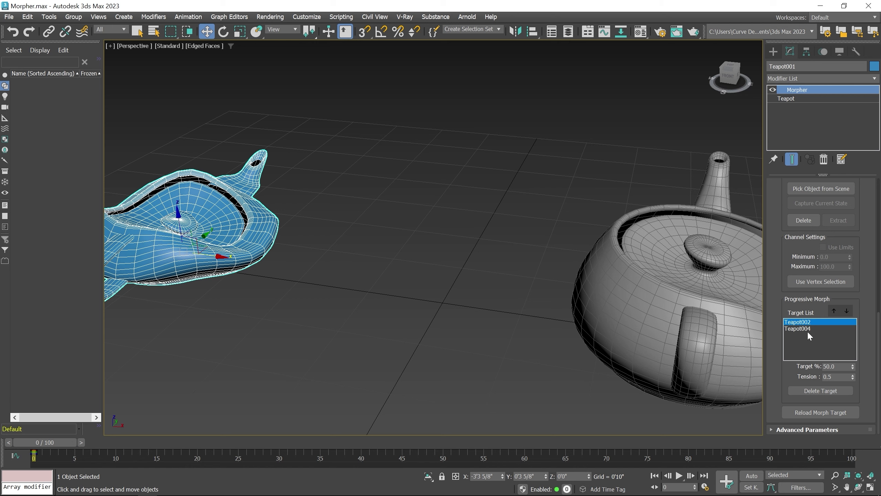
click(804, 329)
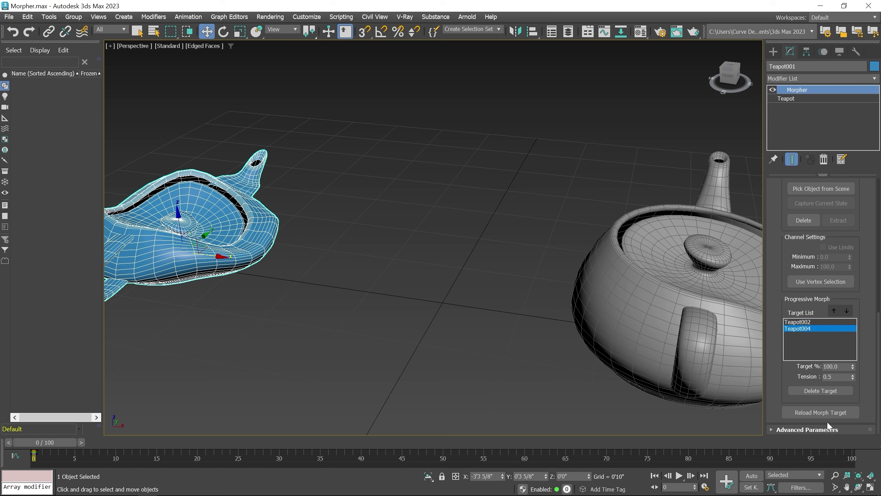
Step: Under Advanced Parameters, set Spinner Increments to 5.0 and test the first Teapot002 channel
click(807, 430)
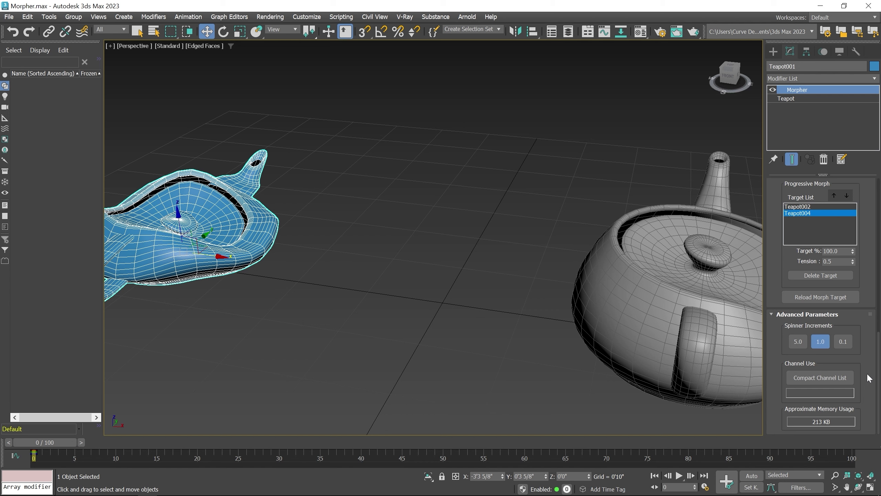
click(798, 341)
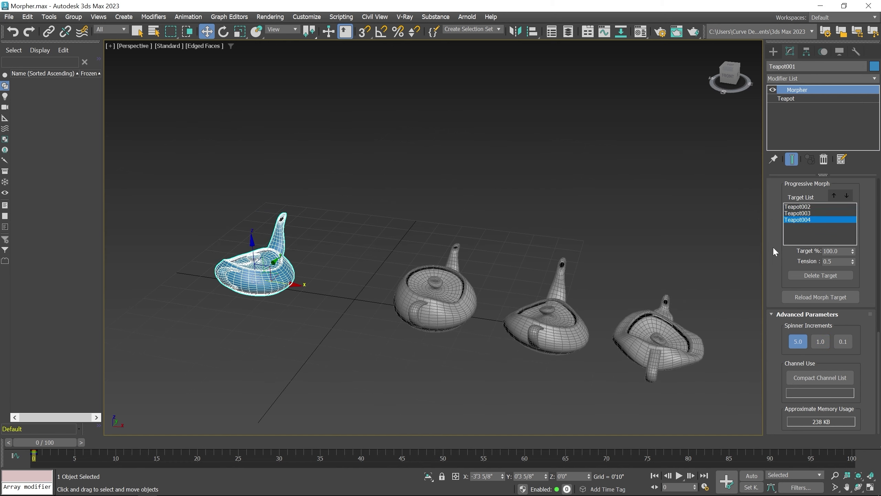
scroll(767, 209, up, 10)
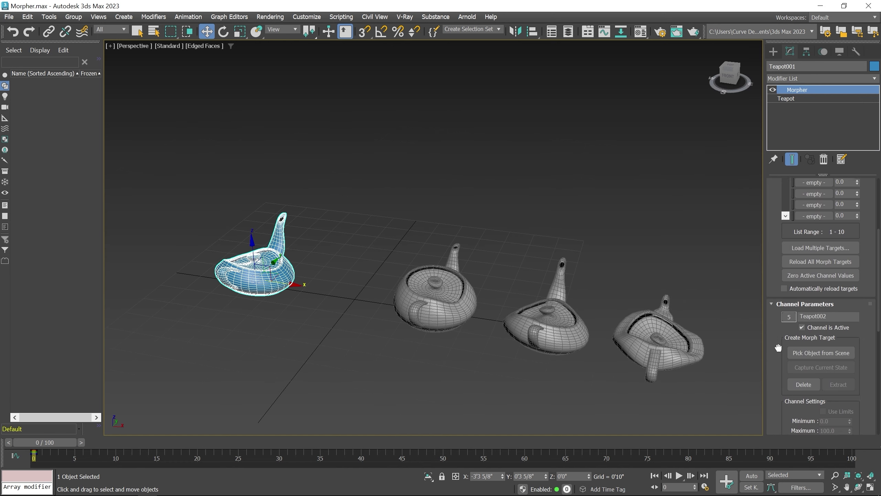
scroll(777, 424, up, 3)
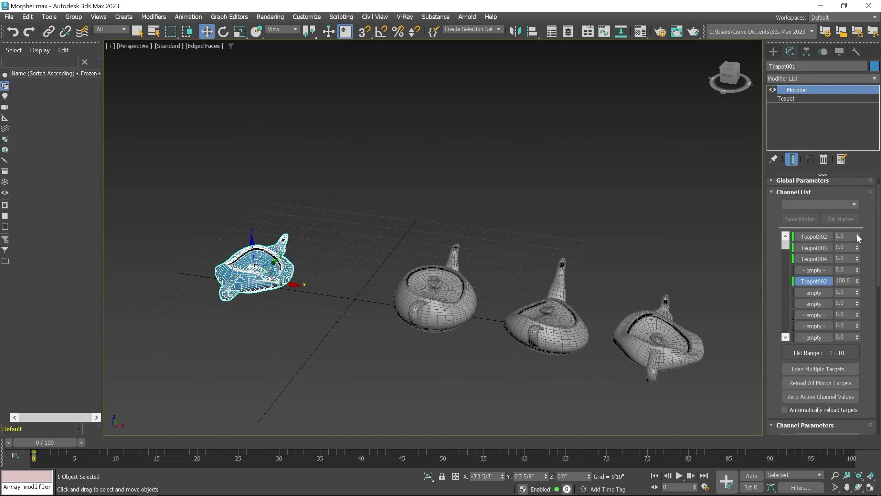
click(857, 235)
drag(856, 236, 859, 241)
Step: Switch Spinner Increments to 0.1 and nudge the first Teapot002 channel to 38.7
scroll(865, 258, down, 2)
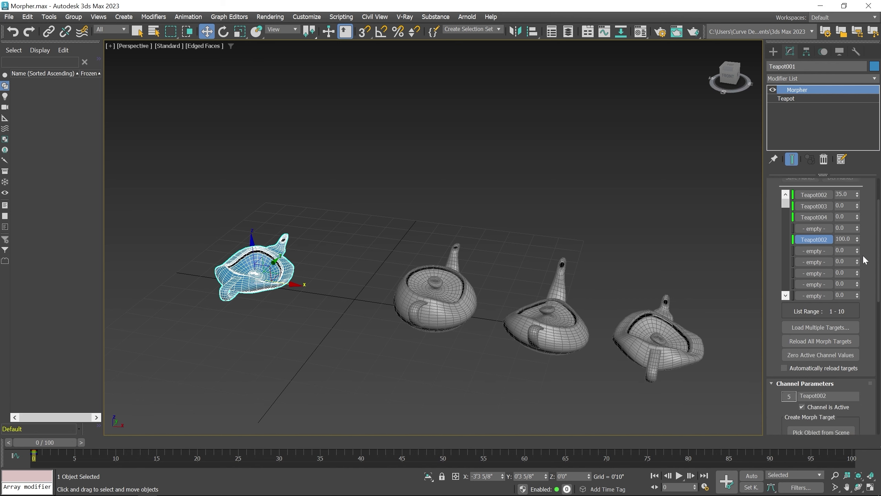
scroll(863, 258, down, 10)
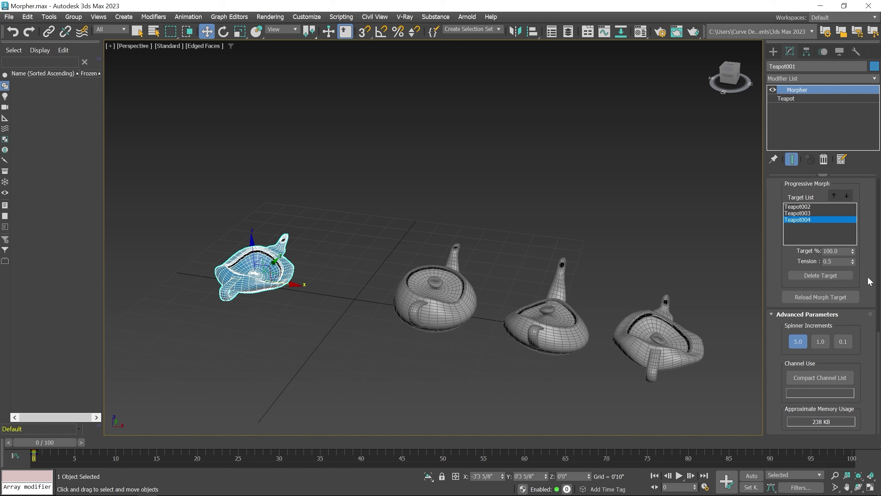
click(843, 342)
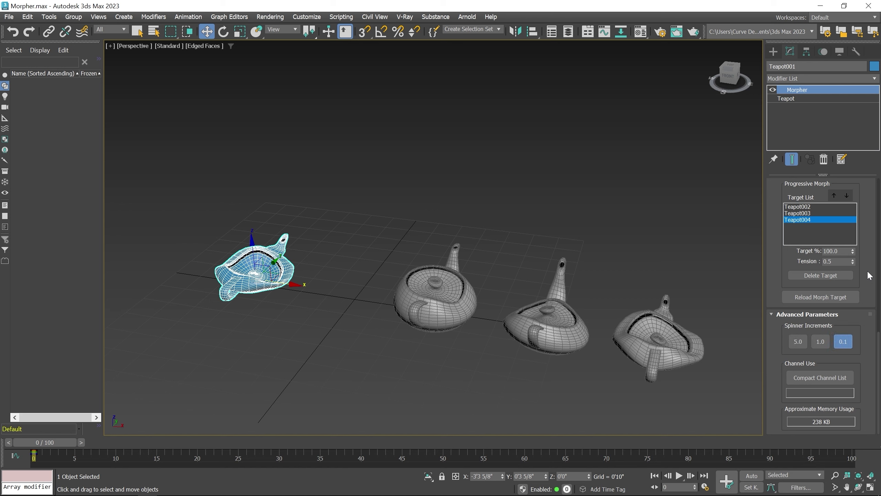
scroll(870, 275, up, 8)
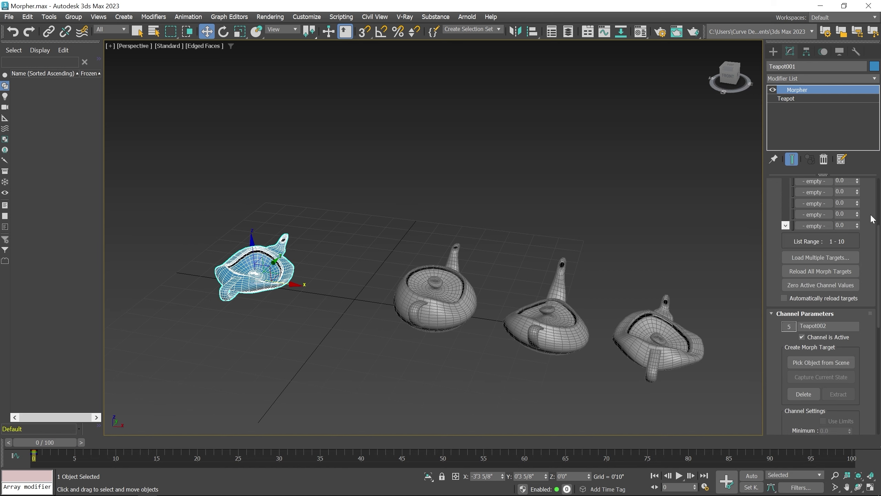
scroll(872, 219, up, 4)
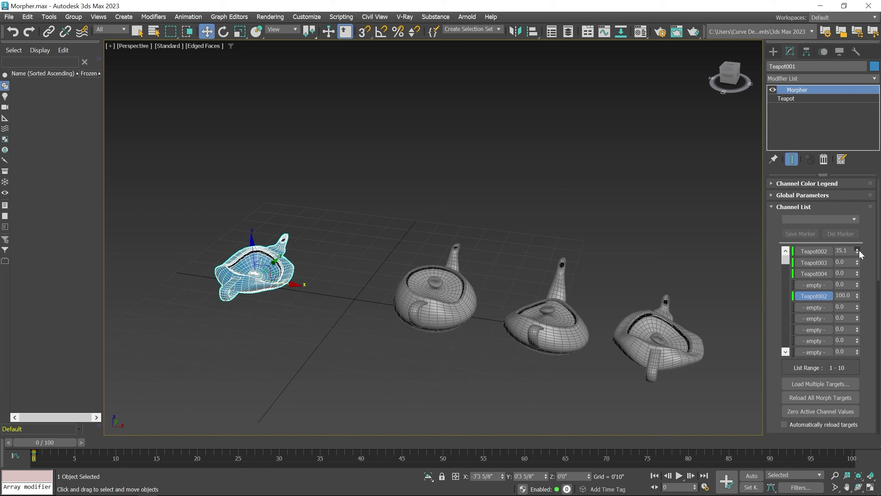
drag(859, 249, 867, 282)
Step: Set Spinner Increments to 1.0
scroll(870, 288, down, 10)
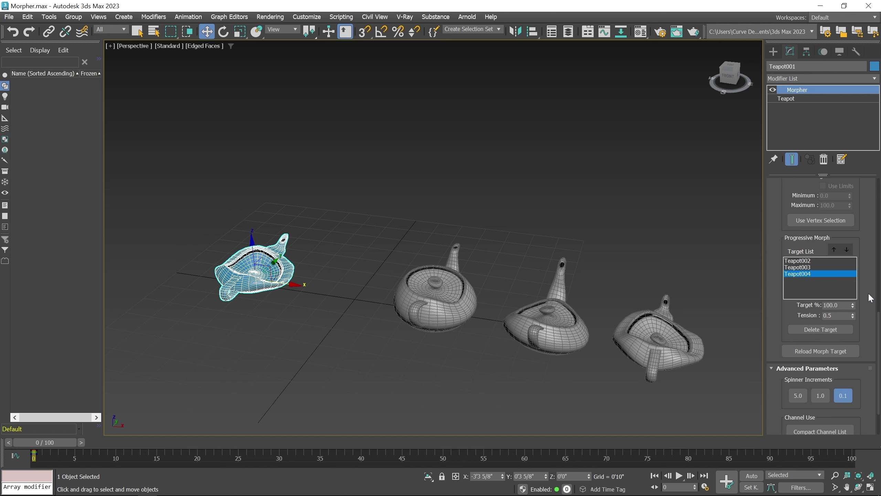
scroll(869, 298, down, 3)
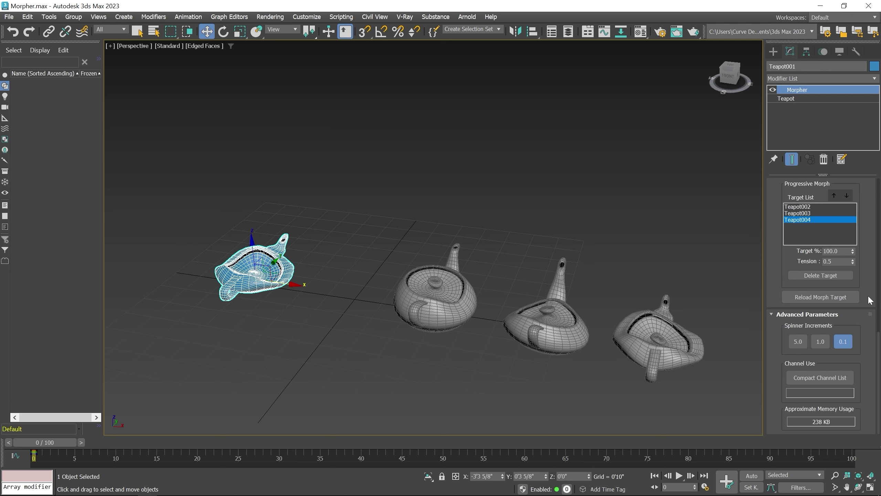
click(824, 346)
scroll(873, 283, up, 10)
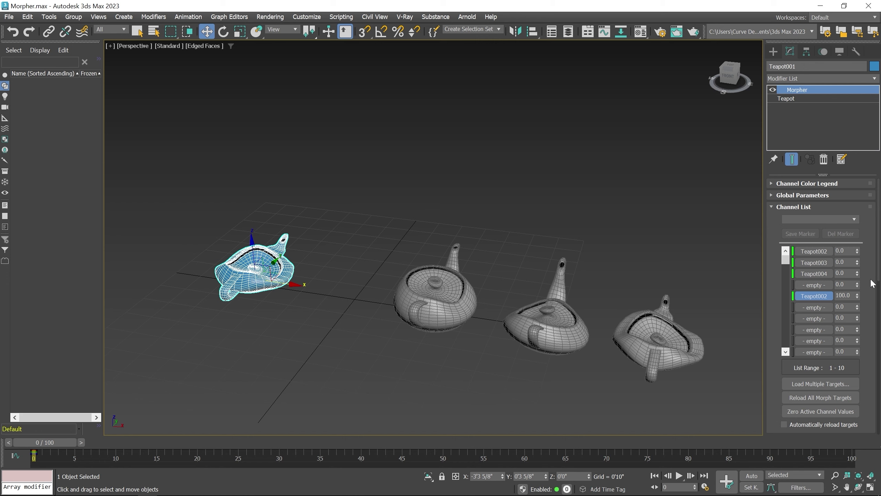
Step: Frame Teapot001, reset the progressive Teapot002 channel to 0, and enable Auto Key
key(z)
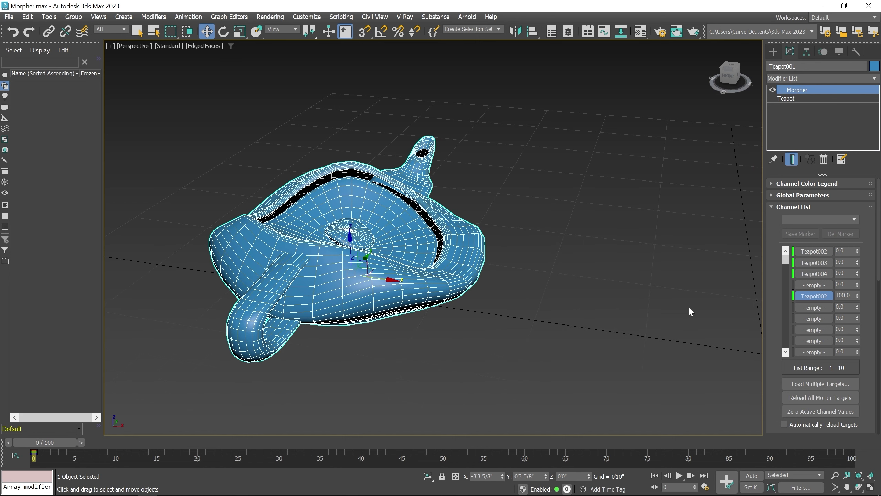
right_click(856, 294)
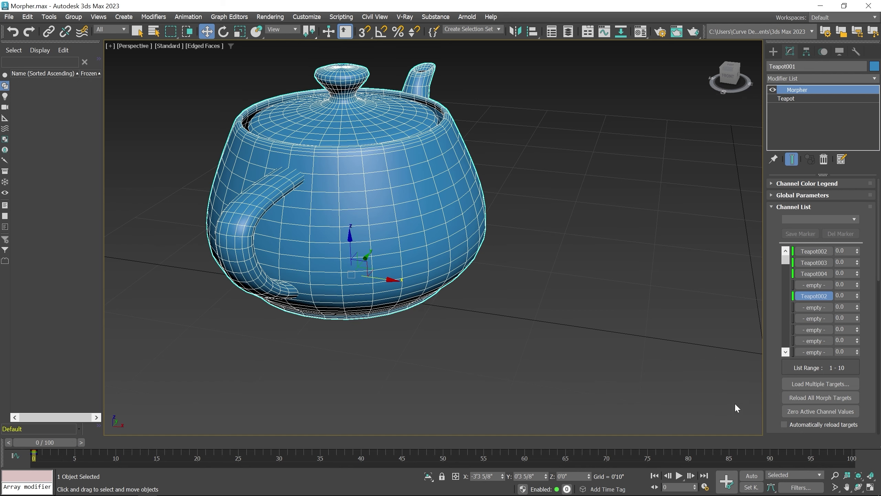
click(752, 477)
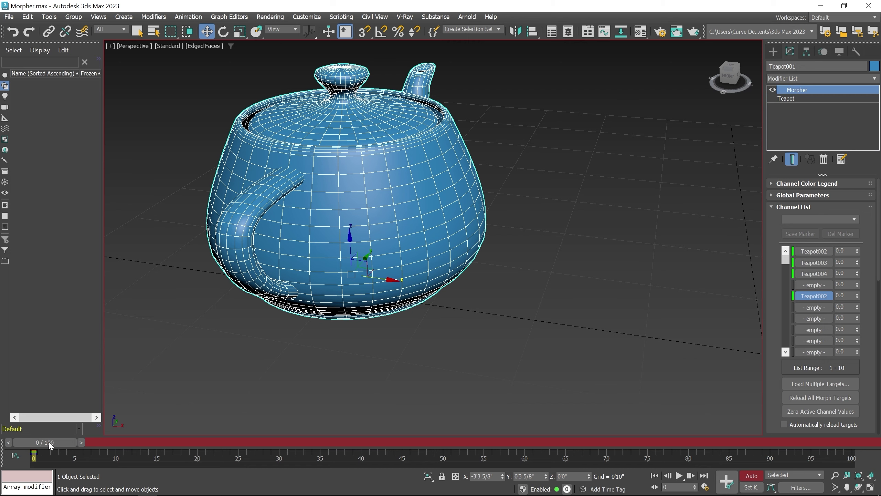
Step: At frame 90, raise the channel to 100, then disable Auto Key
drag(50, 443, 223, 450)
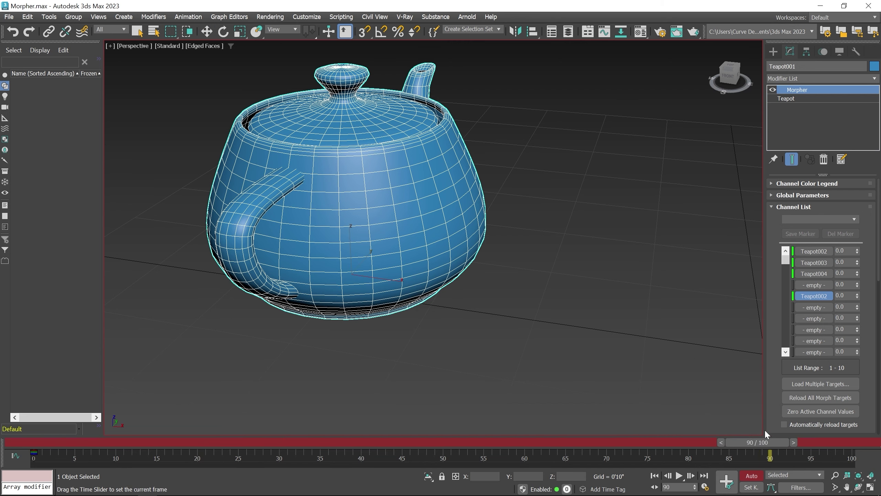
key(w)
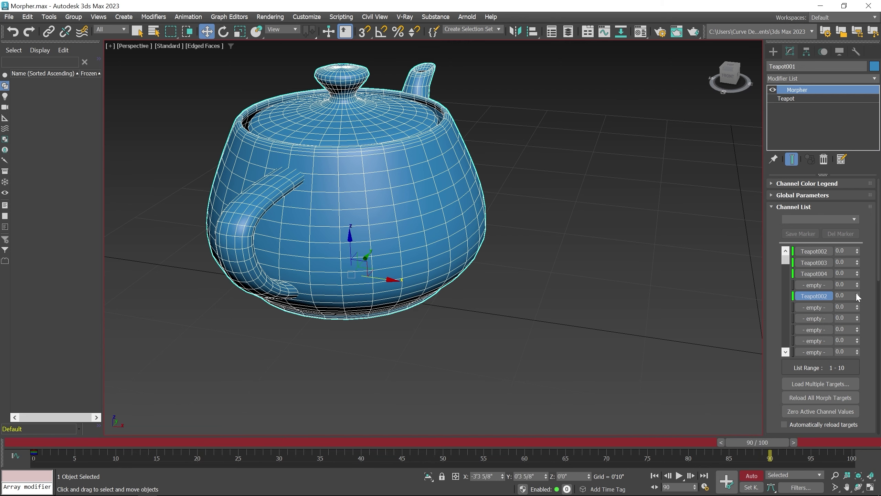
drag(857, 296, 854, 258)
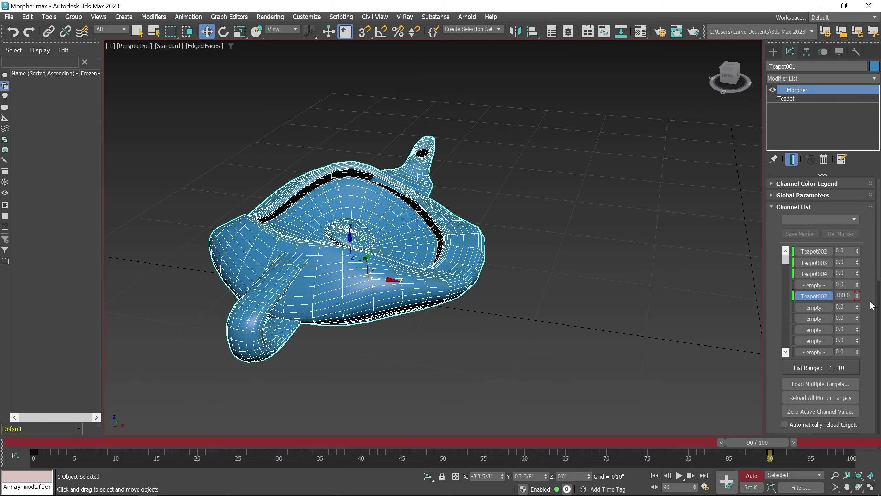
scroll(871, 302, down, 10)
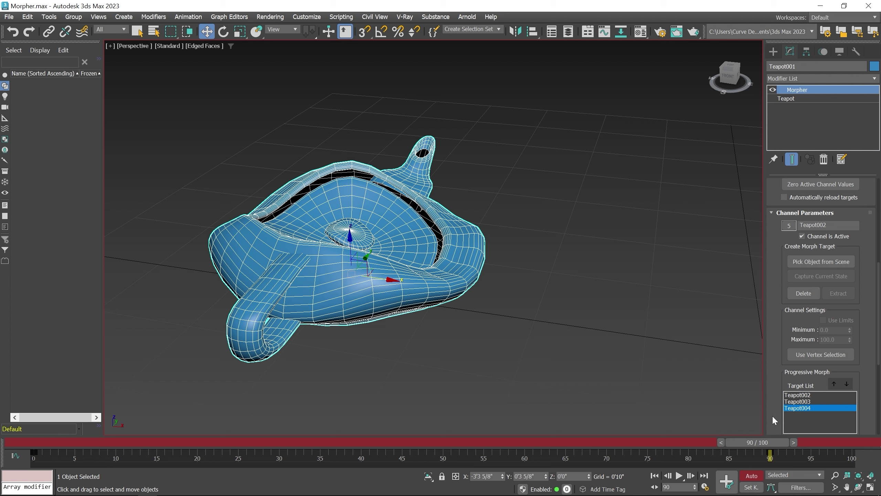
click(751, 477)
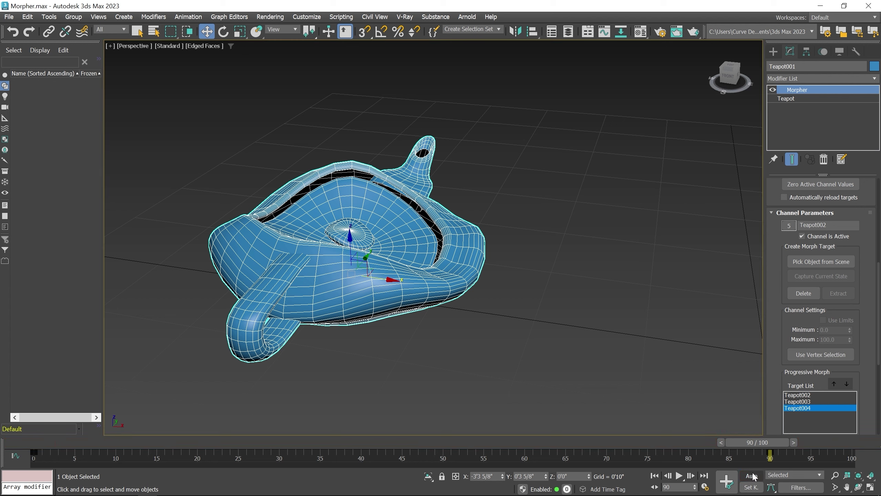
Step: Rewind to frame 0 and play the morph animation through the three teapot targets
drag(761, 442, 38, 442)
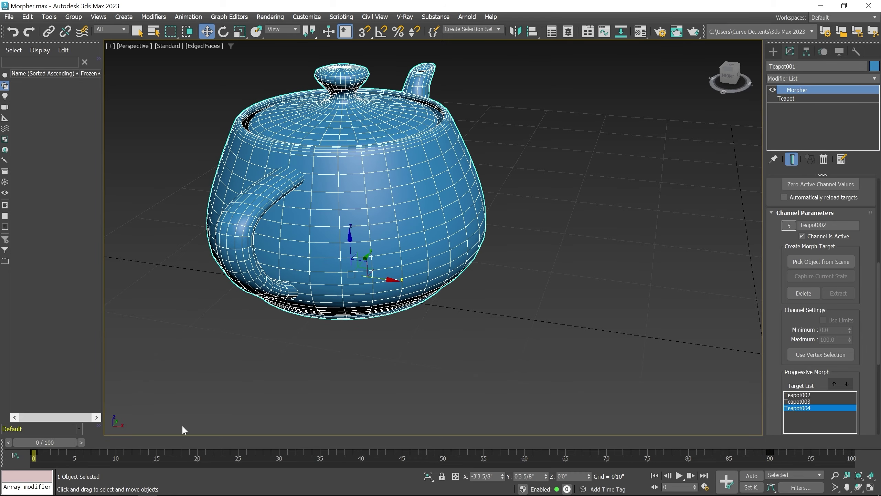
click(679, 476)
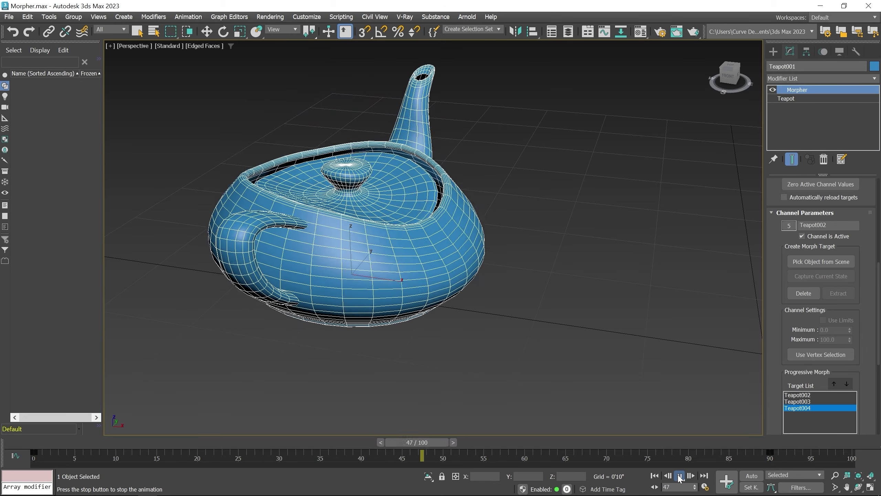